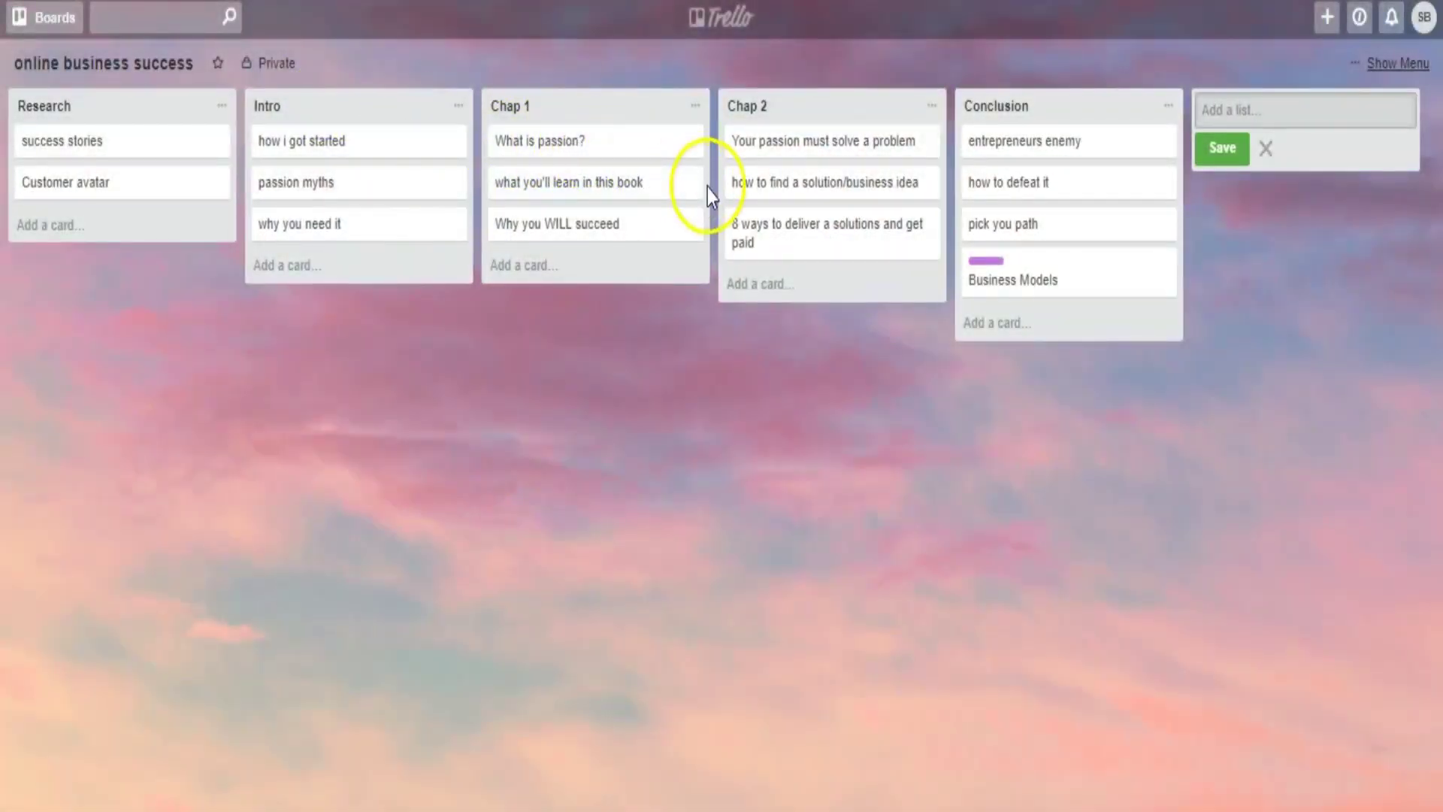
Drop the Intro list between Chap 2 and Conclusion, then pick up the success stories card
drag(394, 113, 796, 128)
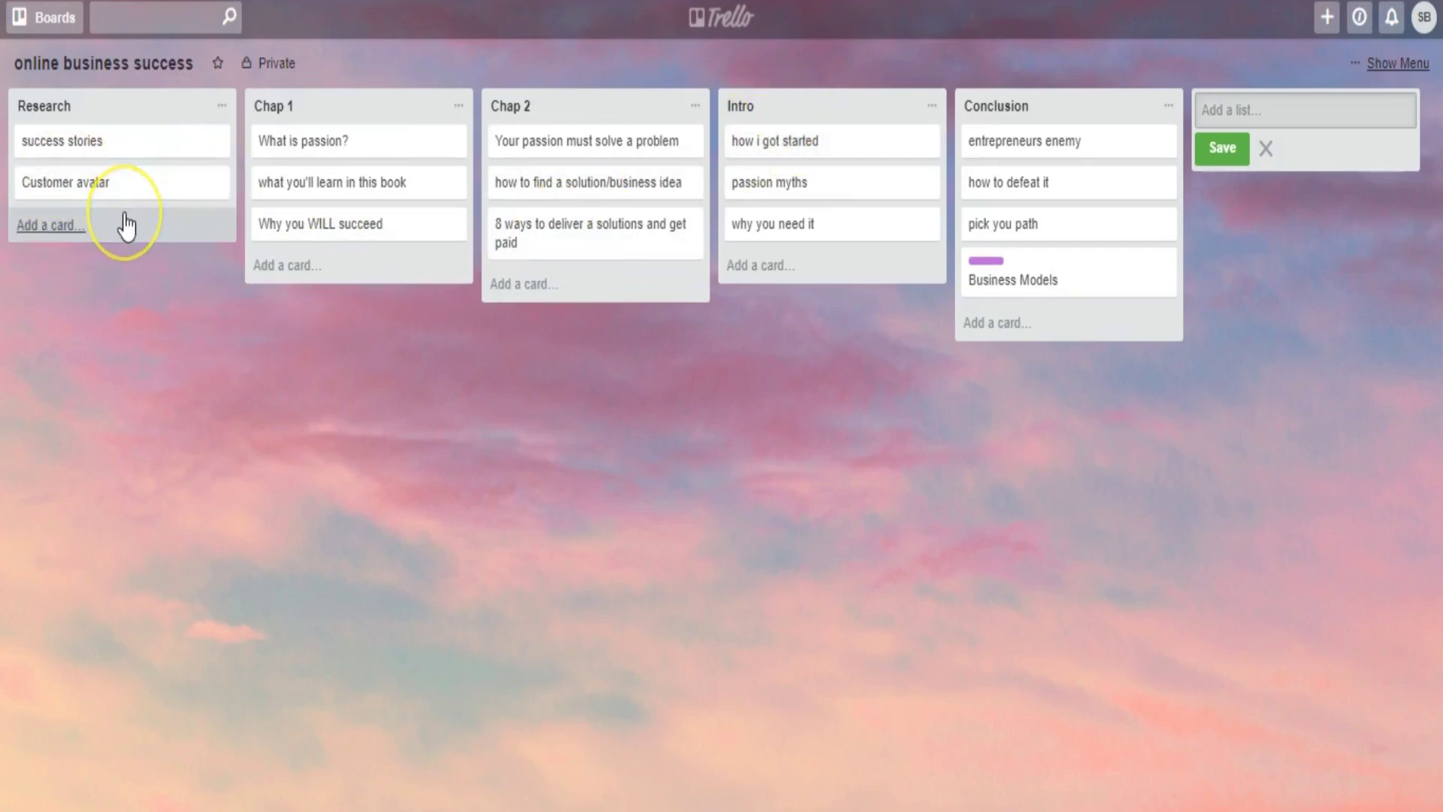
drag(106, 155, 104, 159)
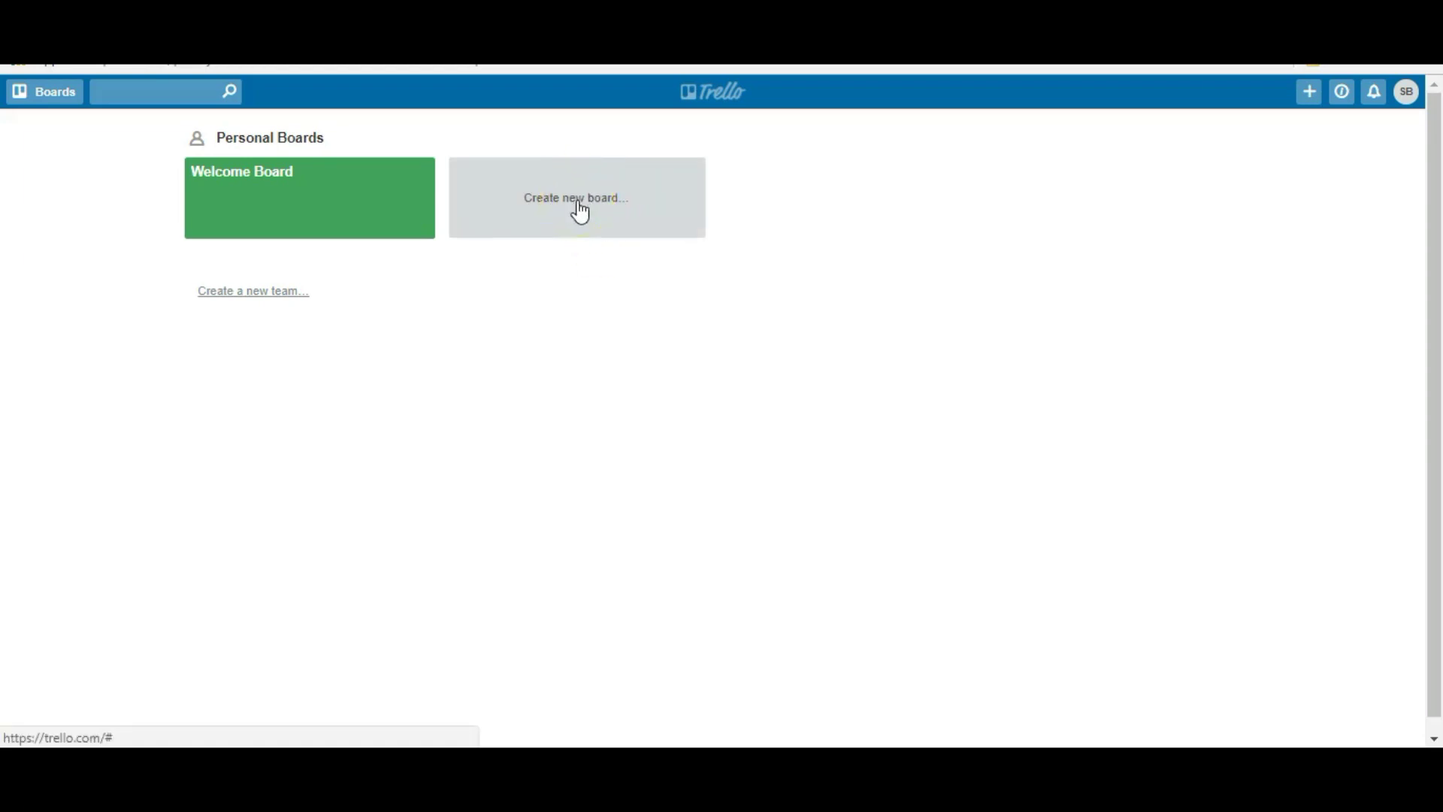
Start a new board and title it 'Online Business Success'
click(581, 213)
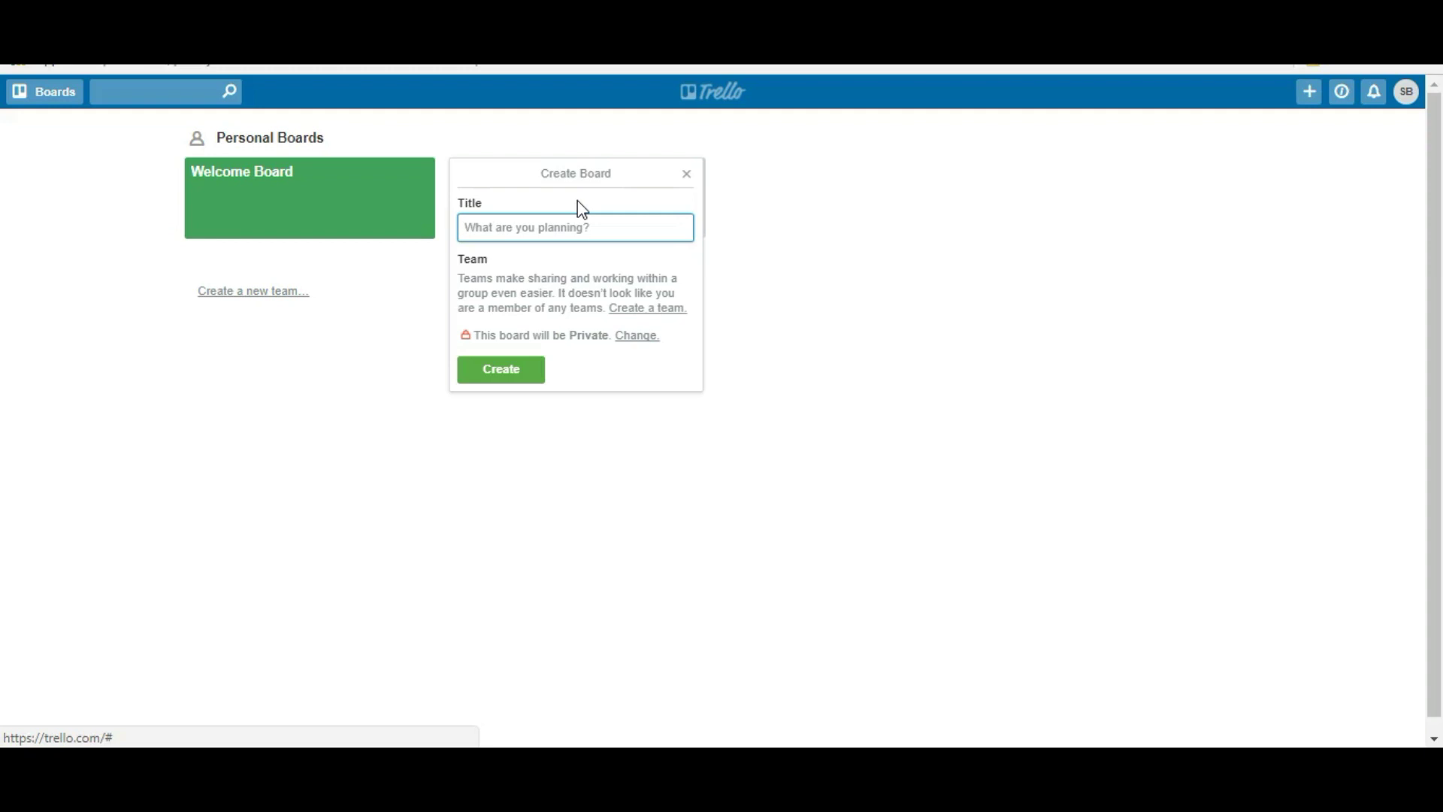
text(Online Business Success)
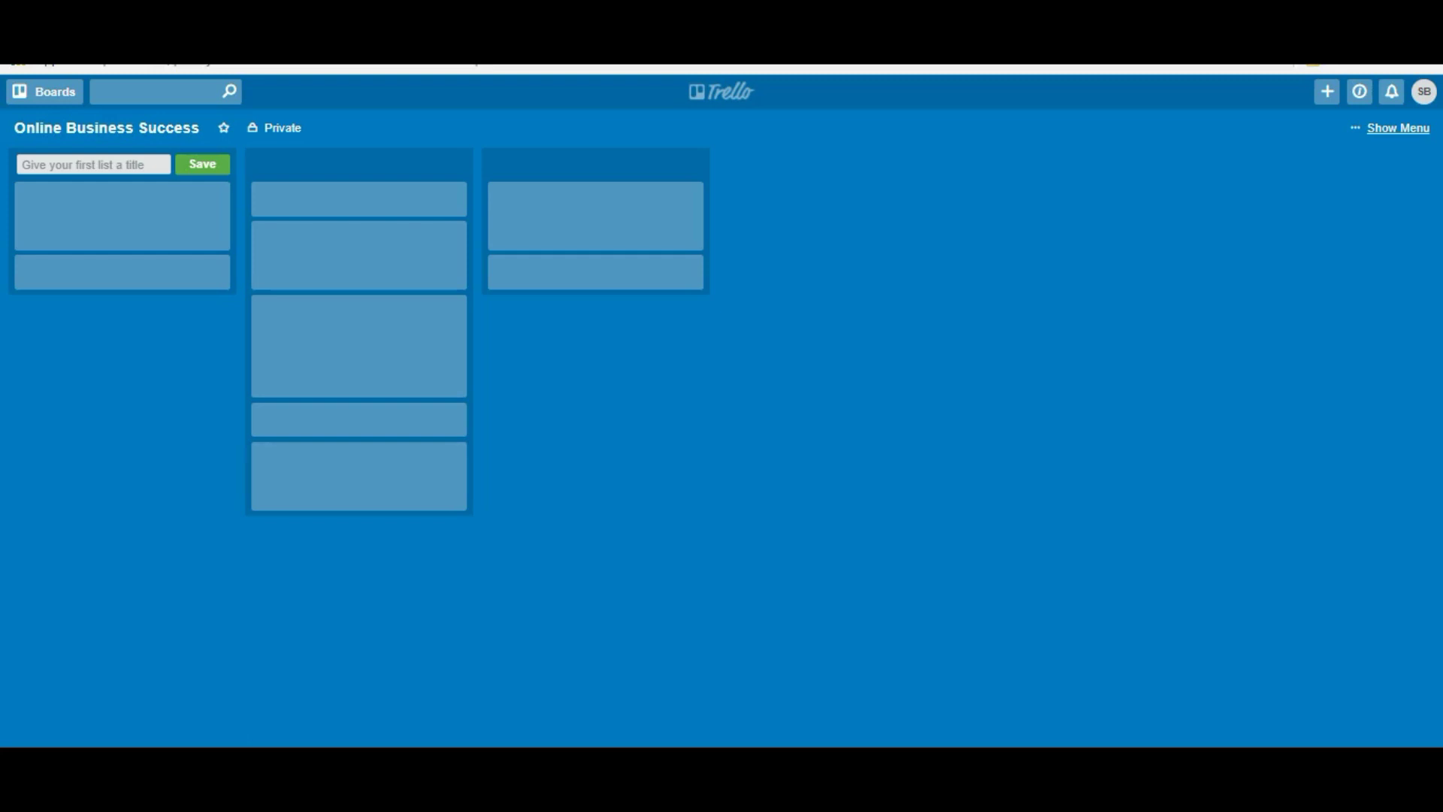
Create the board, visit Welcome Board and return via the Boards menu, then try the search box
click(39, 93)
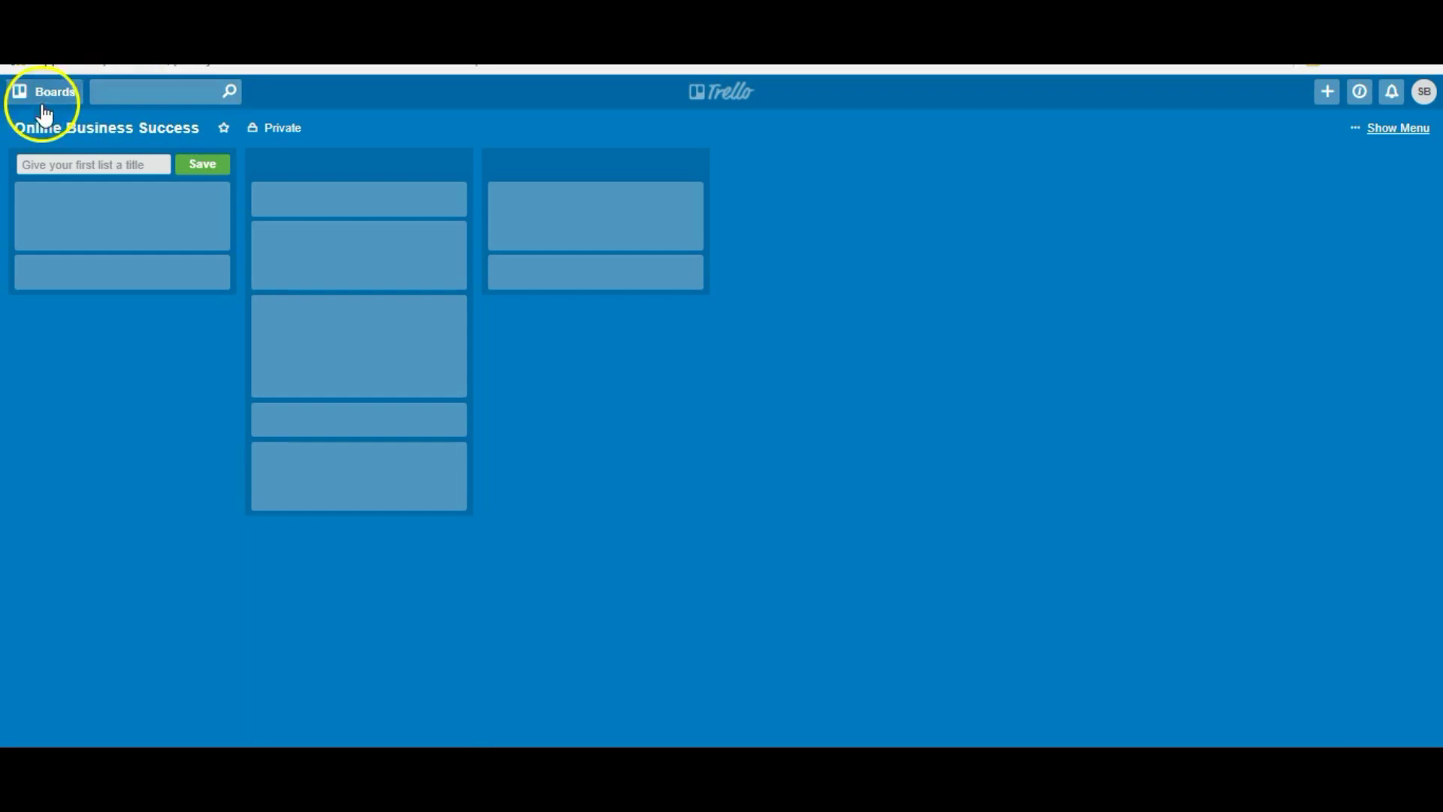
click(40, 94)
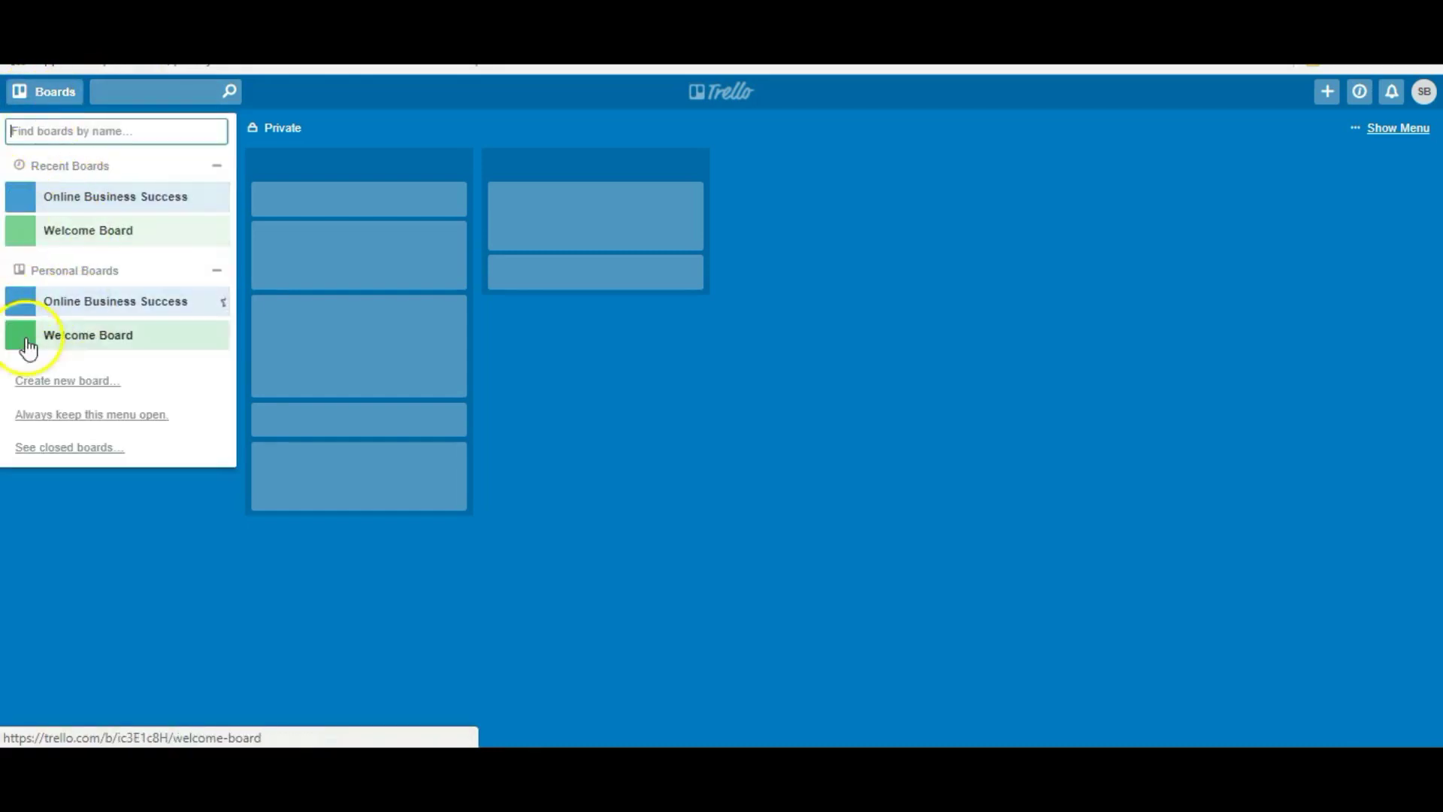
click(96, 231)
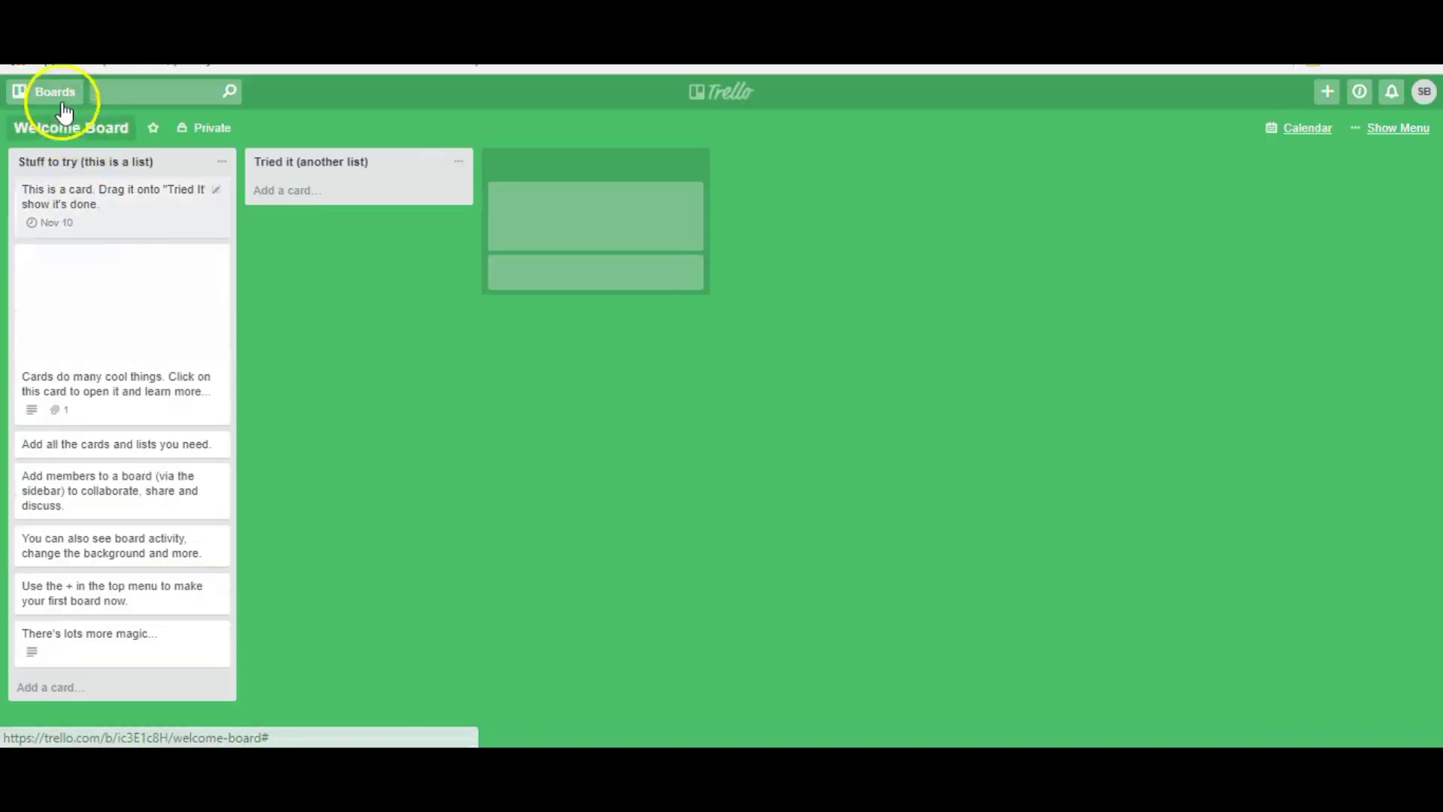
click(57, 93)
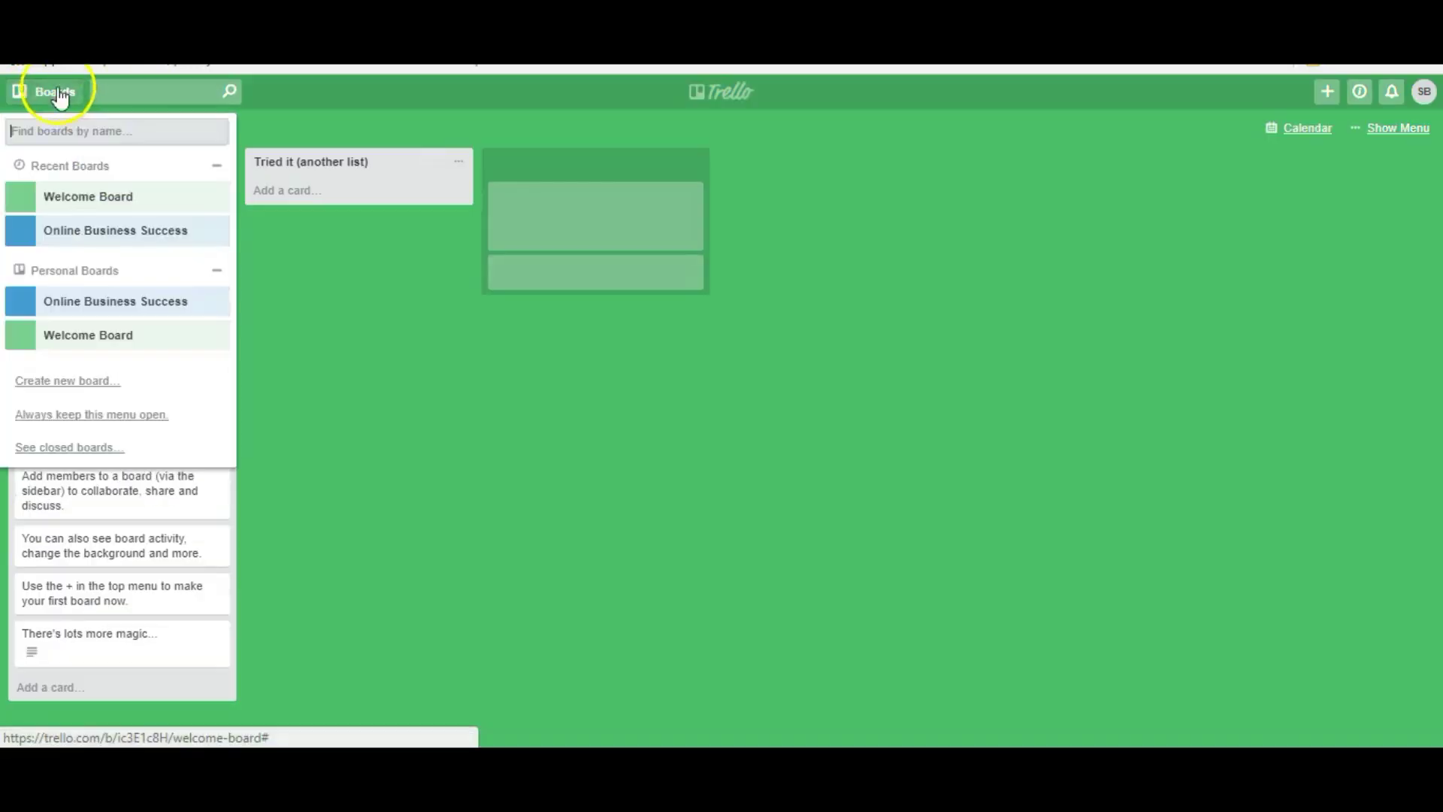
click(85, 226)
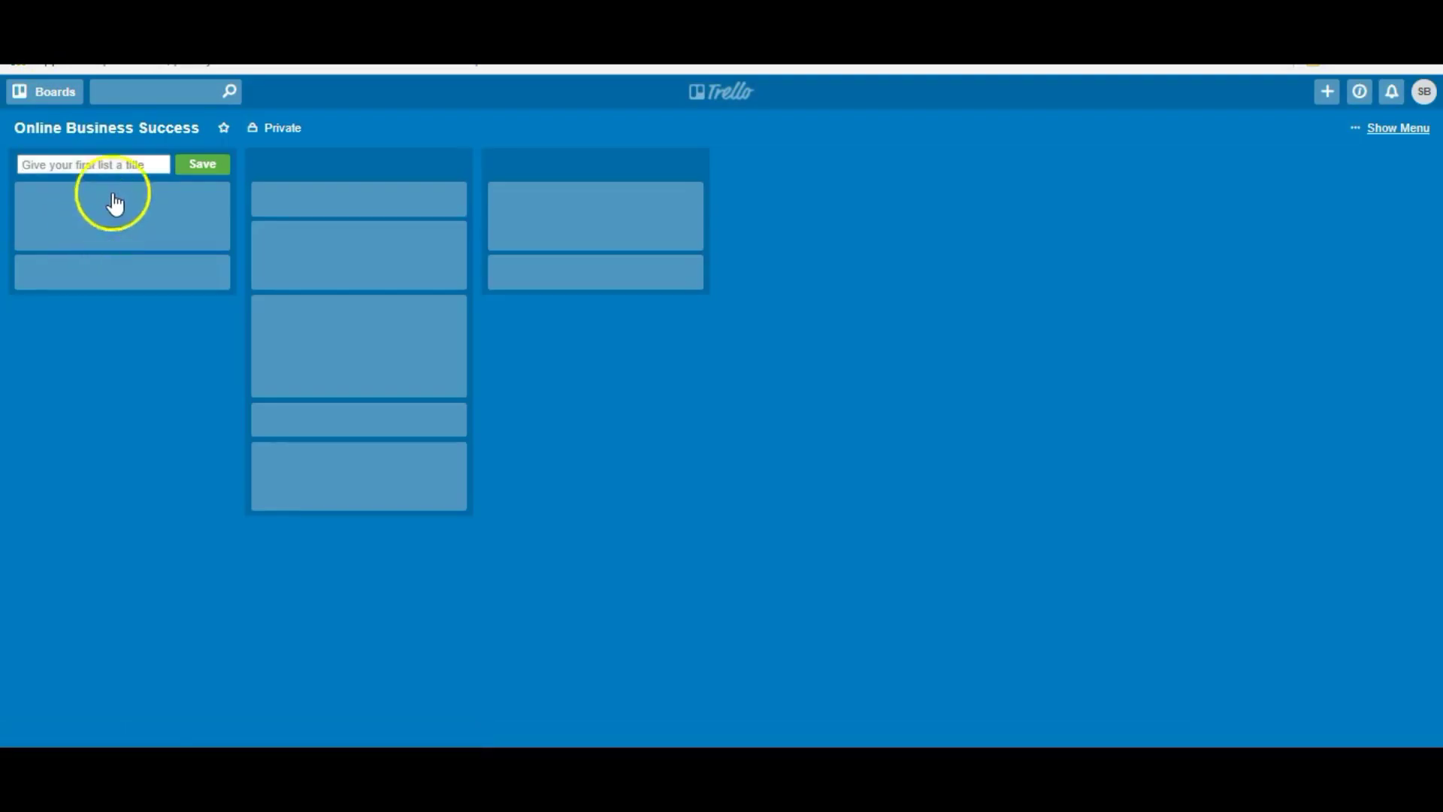
click(132, 93)
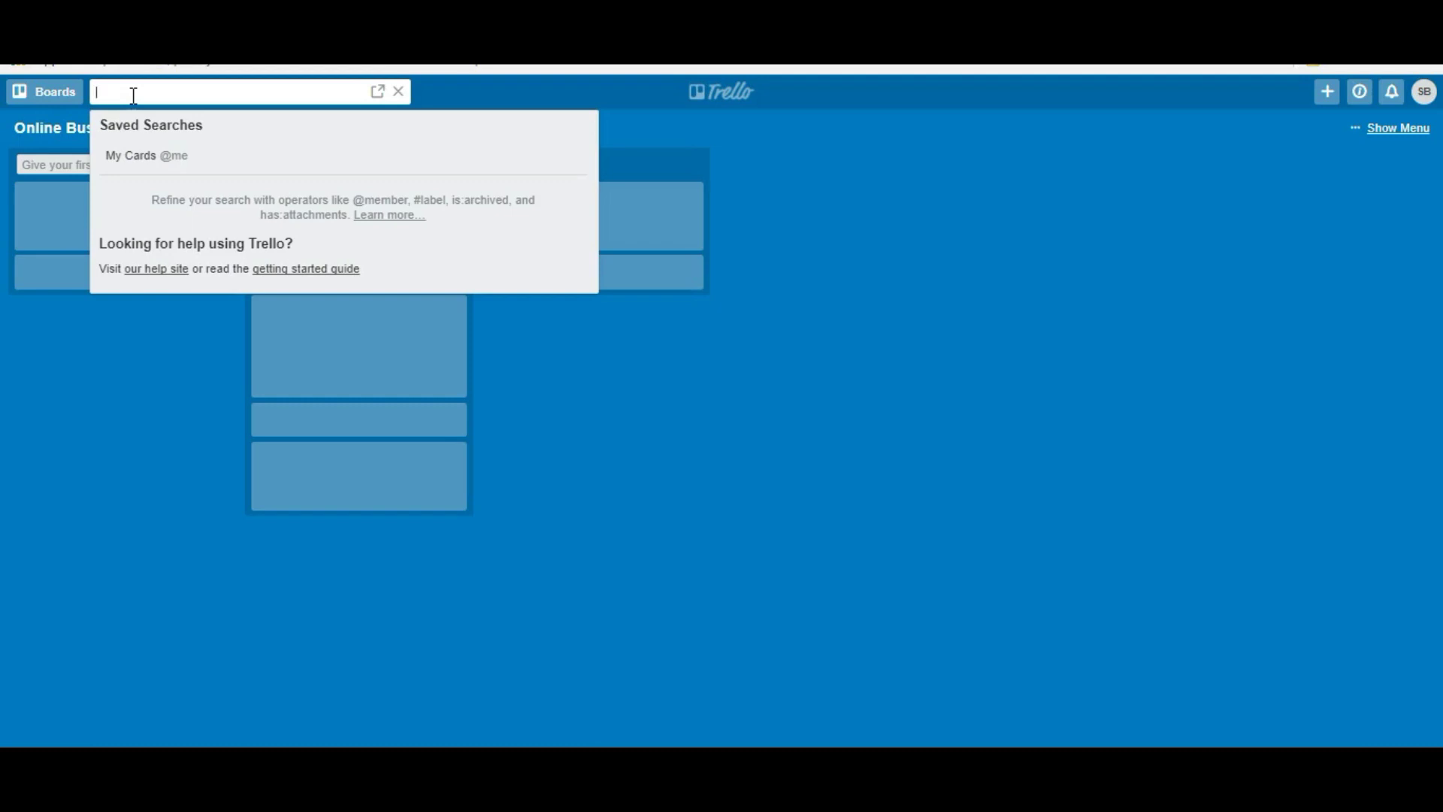
click(738, 98)
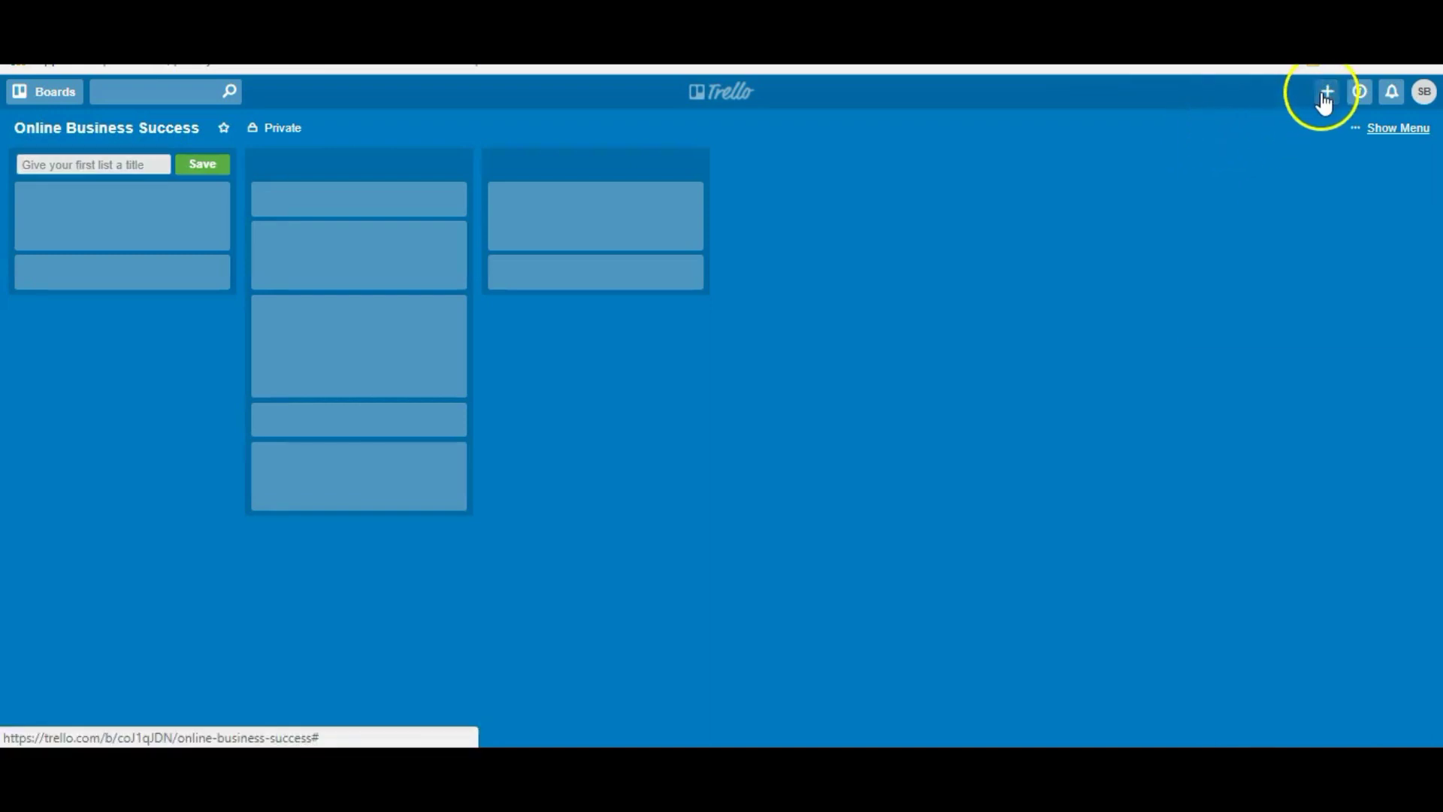
click(1324, 98)
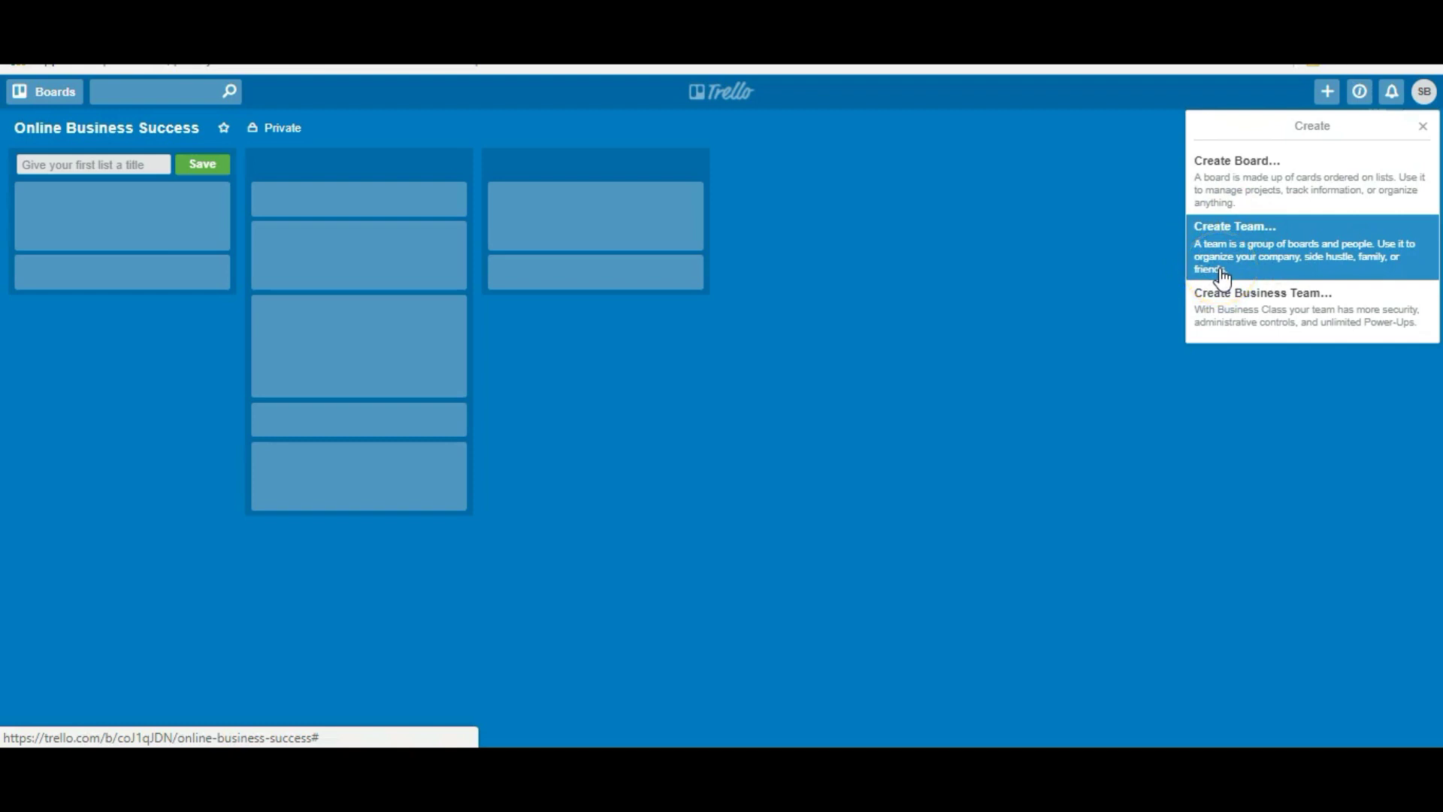
click(1358, 96)
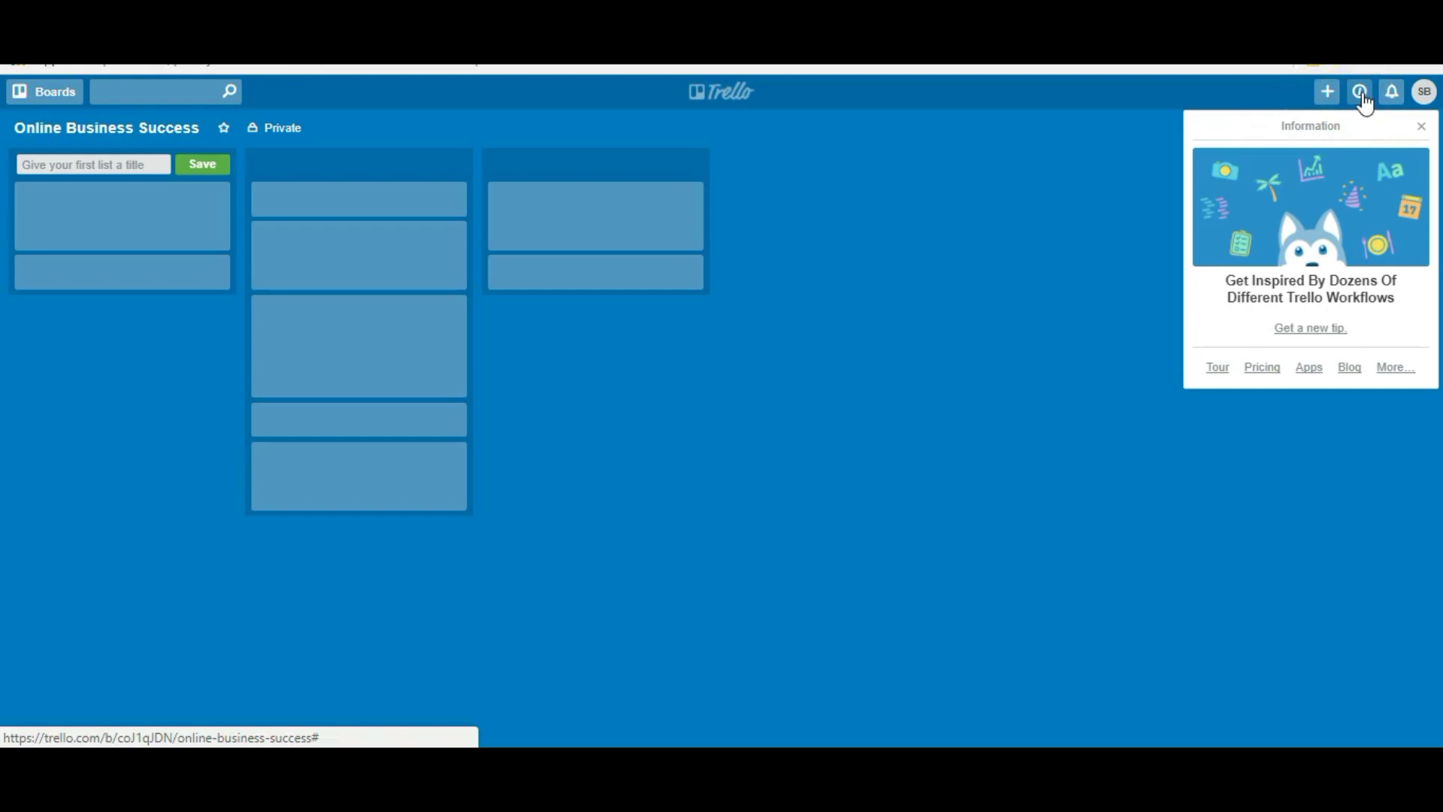
click(1370, 102)
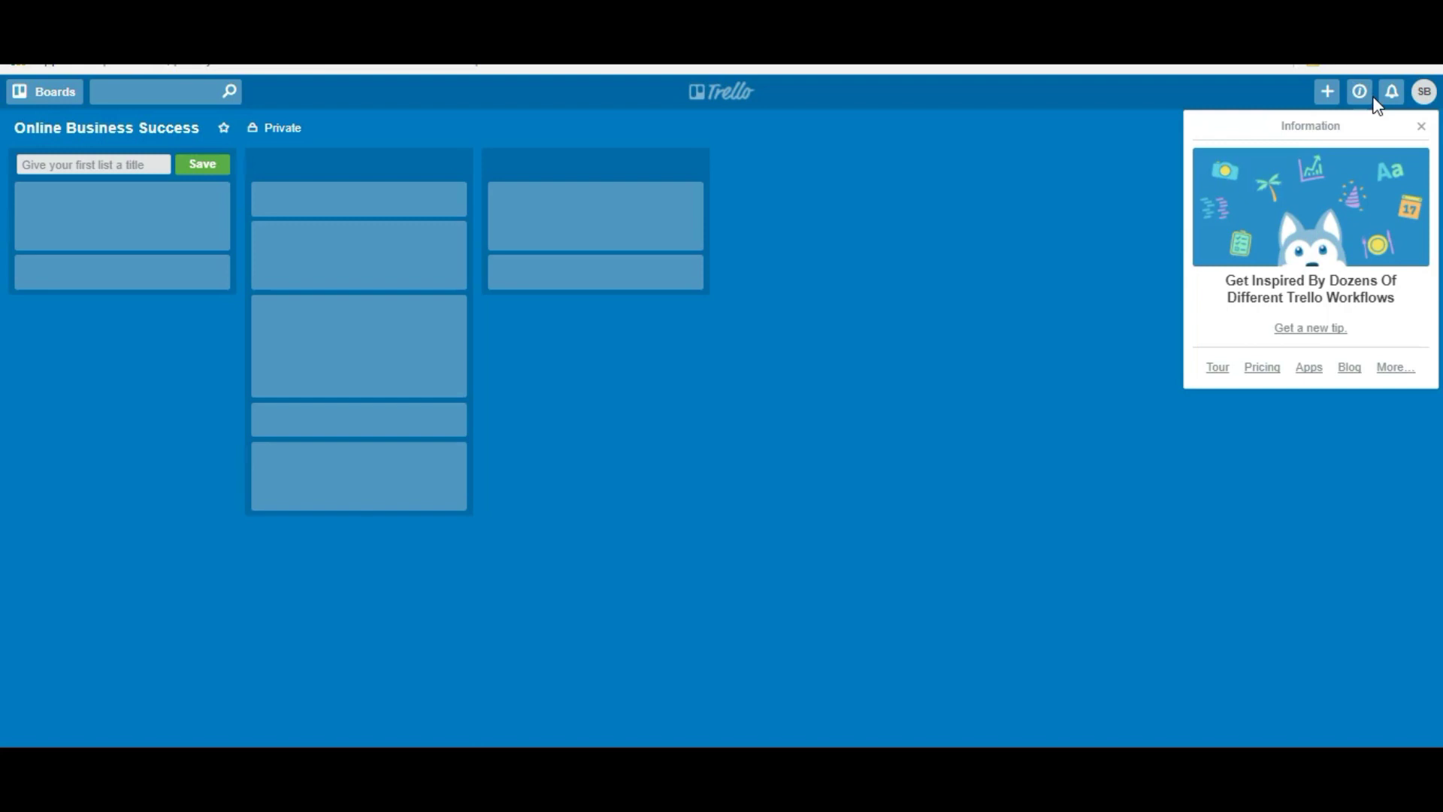
click(1391, 95)
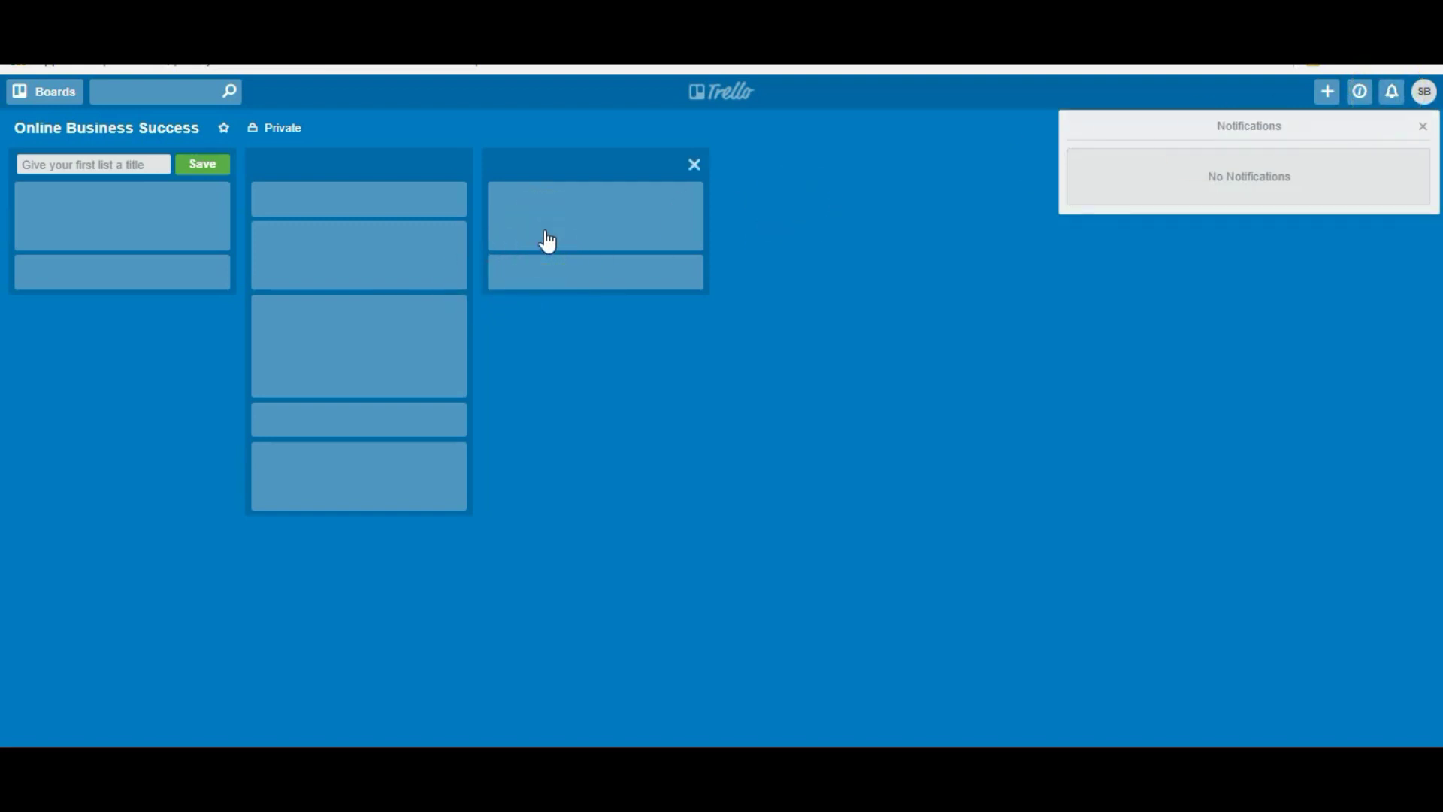
click(1389, 97)
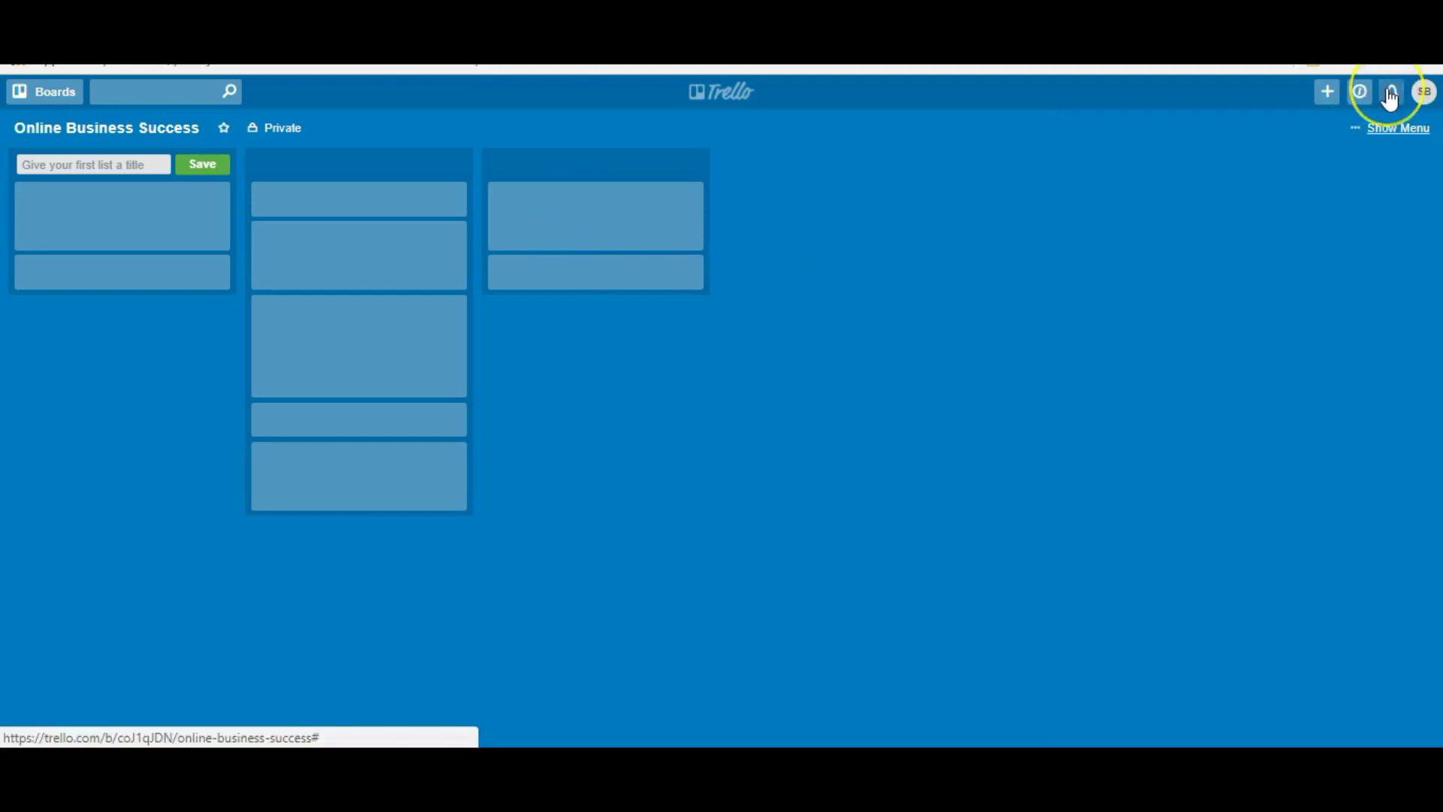
click(1422, 113)
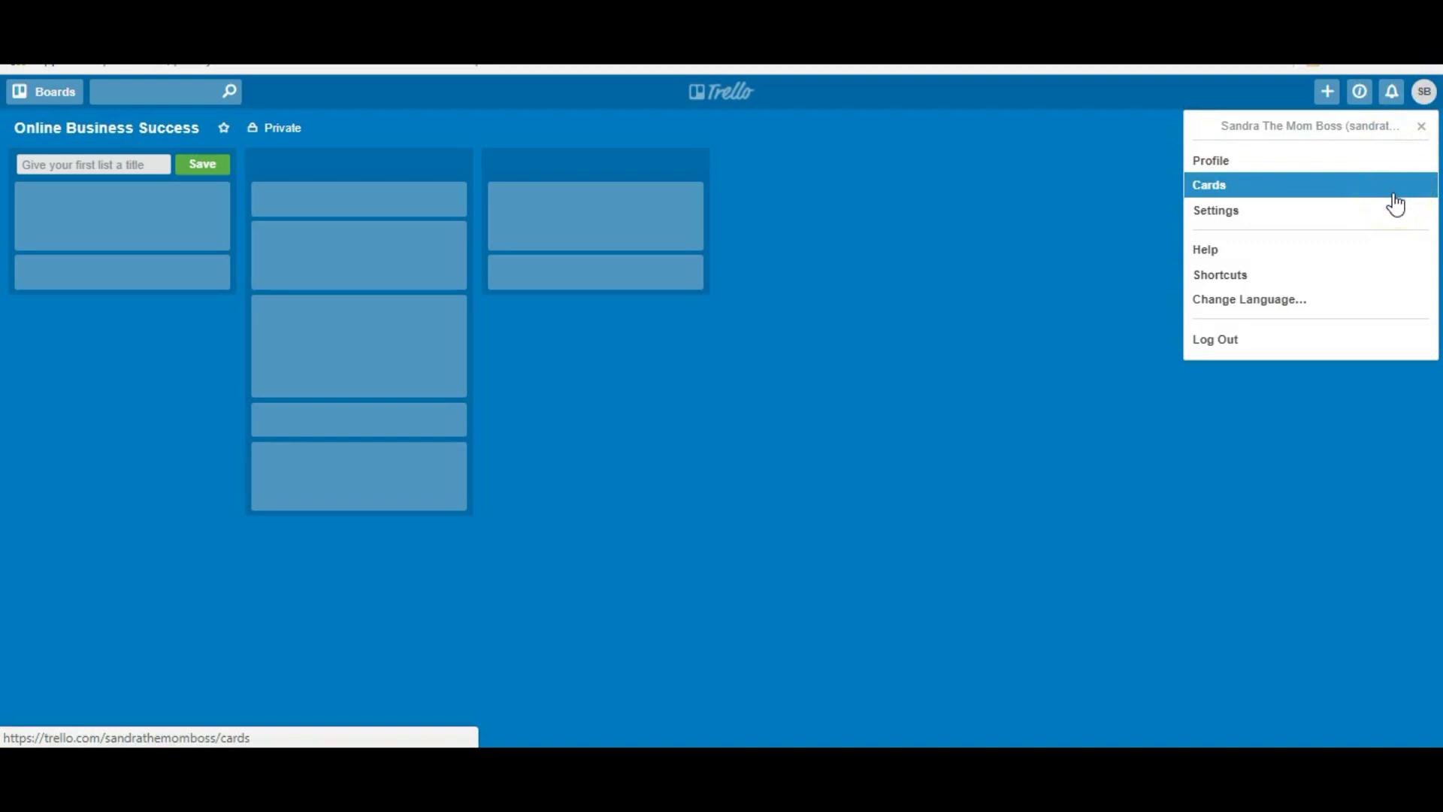
click(1394, 202)
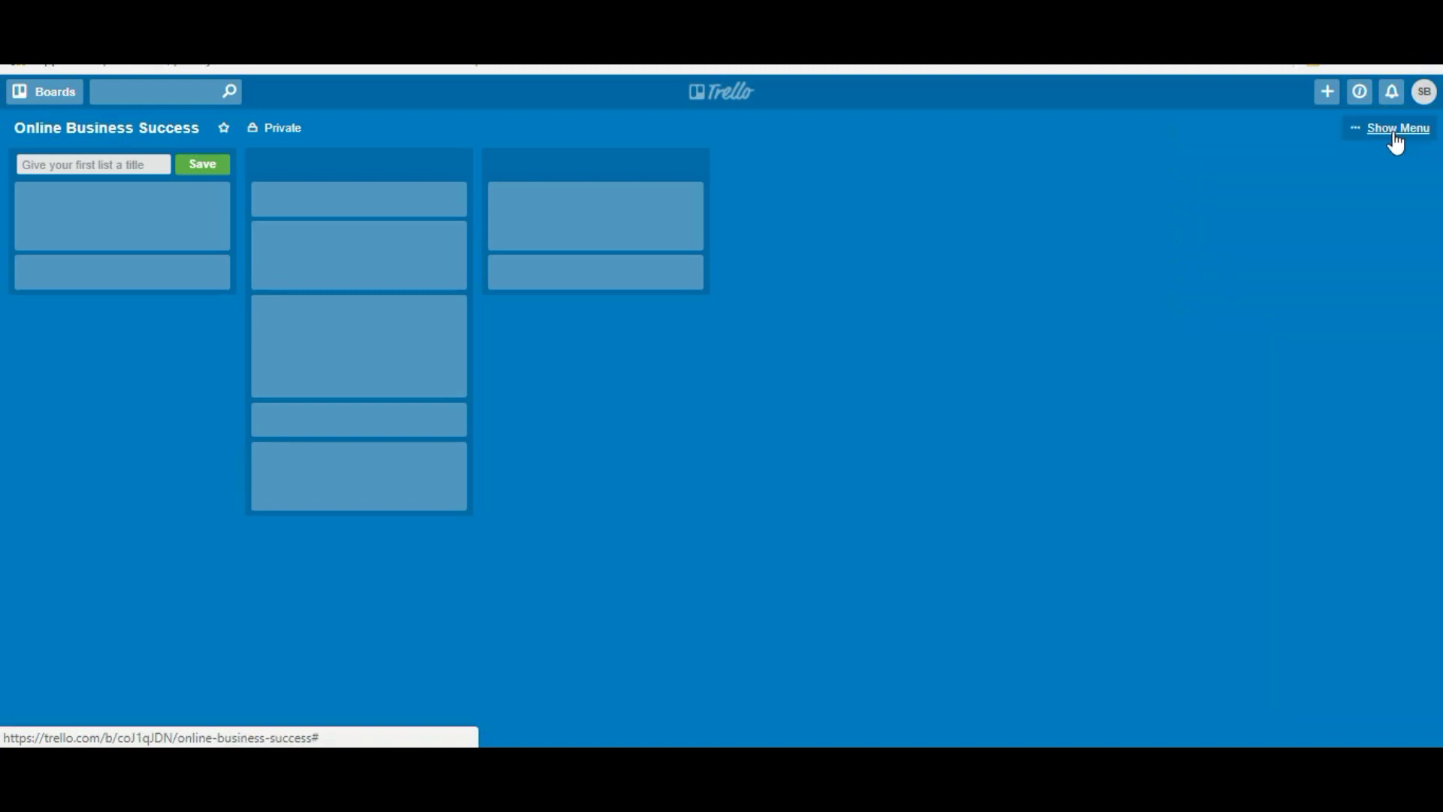
Give the board a purple solid-colour background from the board menu
click(1395, 129)
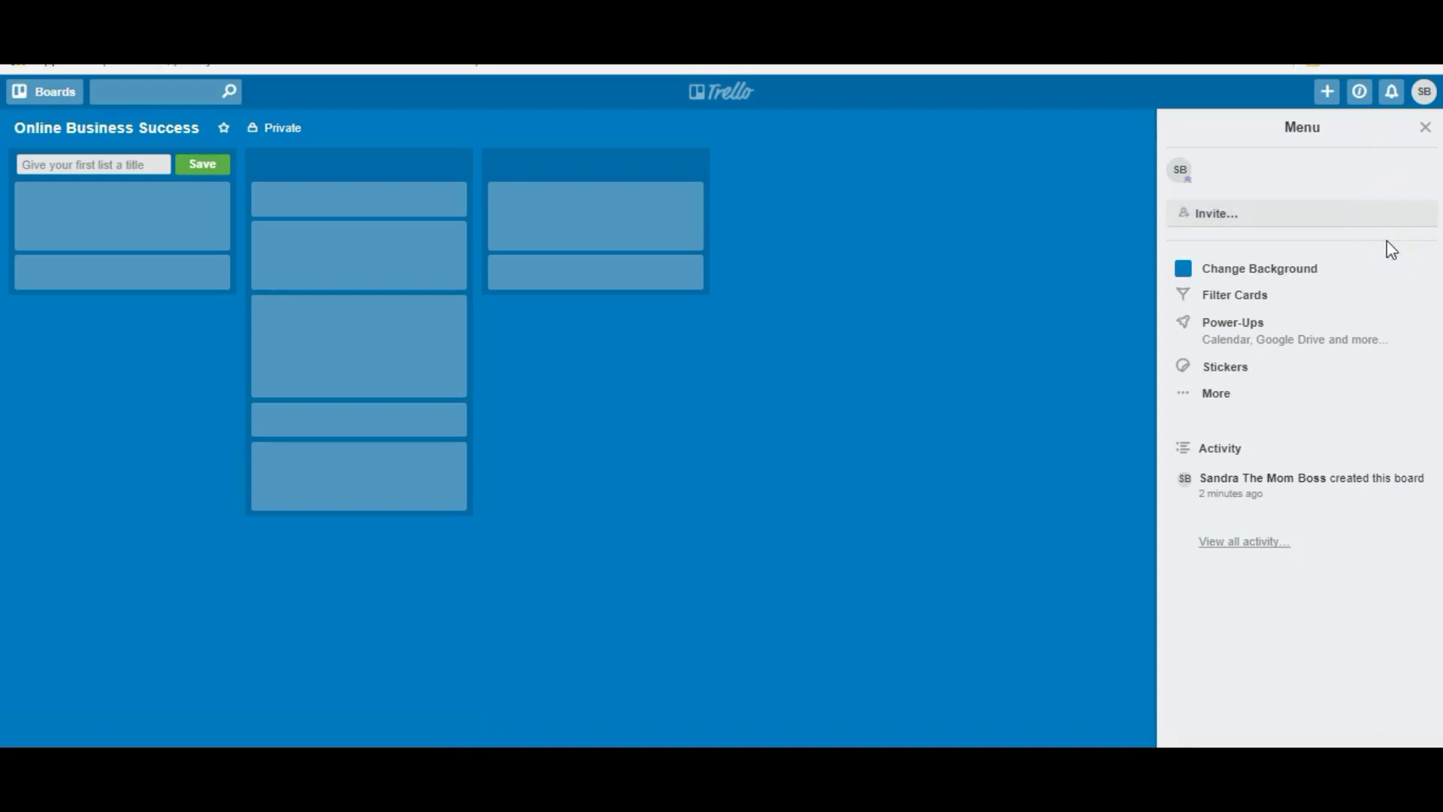
click(1318, 280)
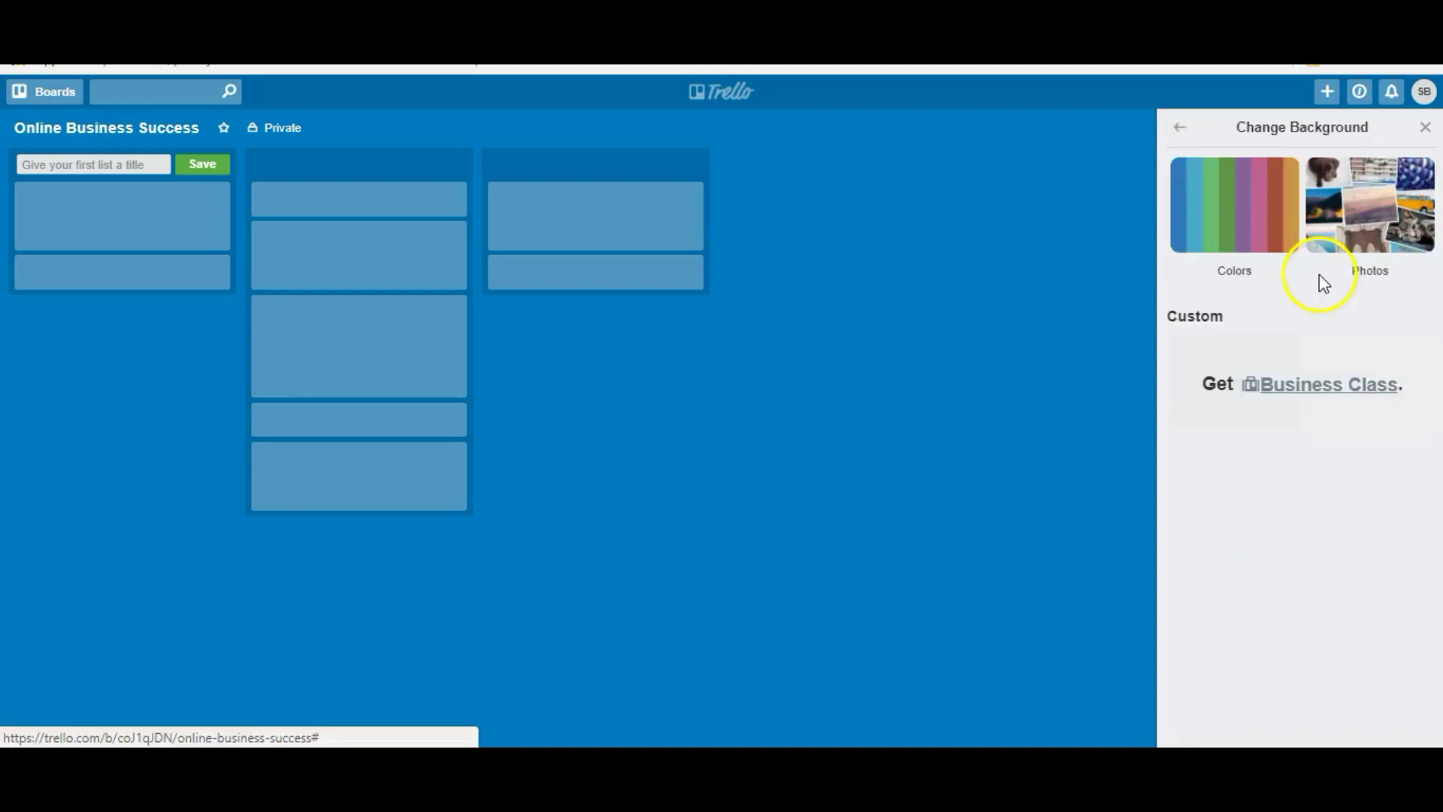
click(1250, 237)
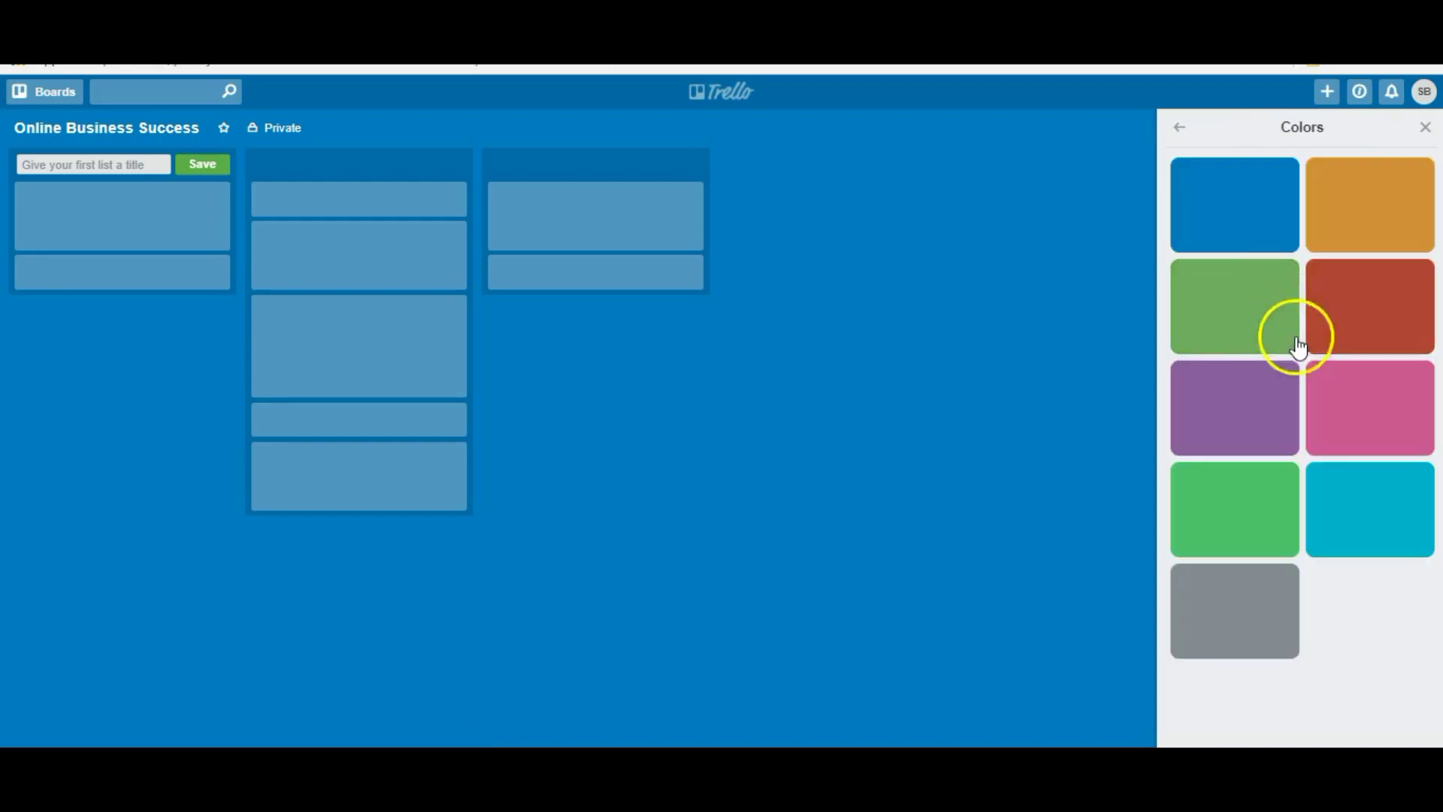
click(1259, 412)
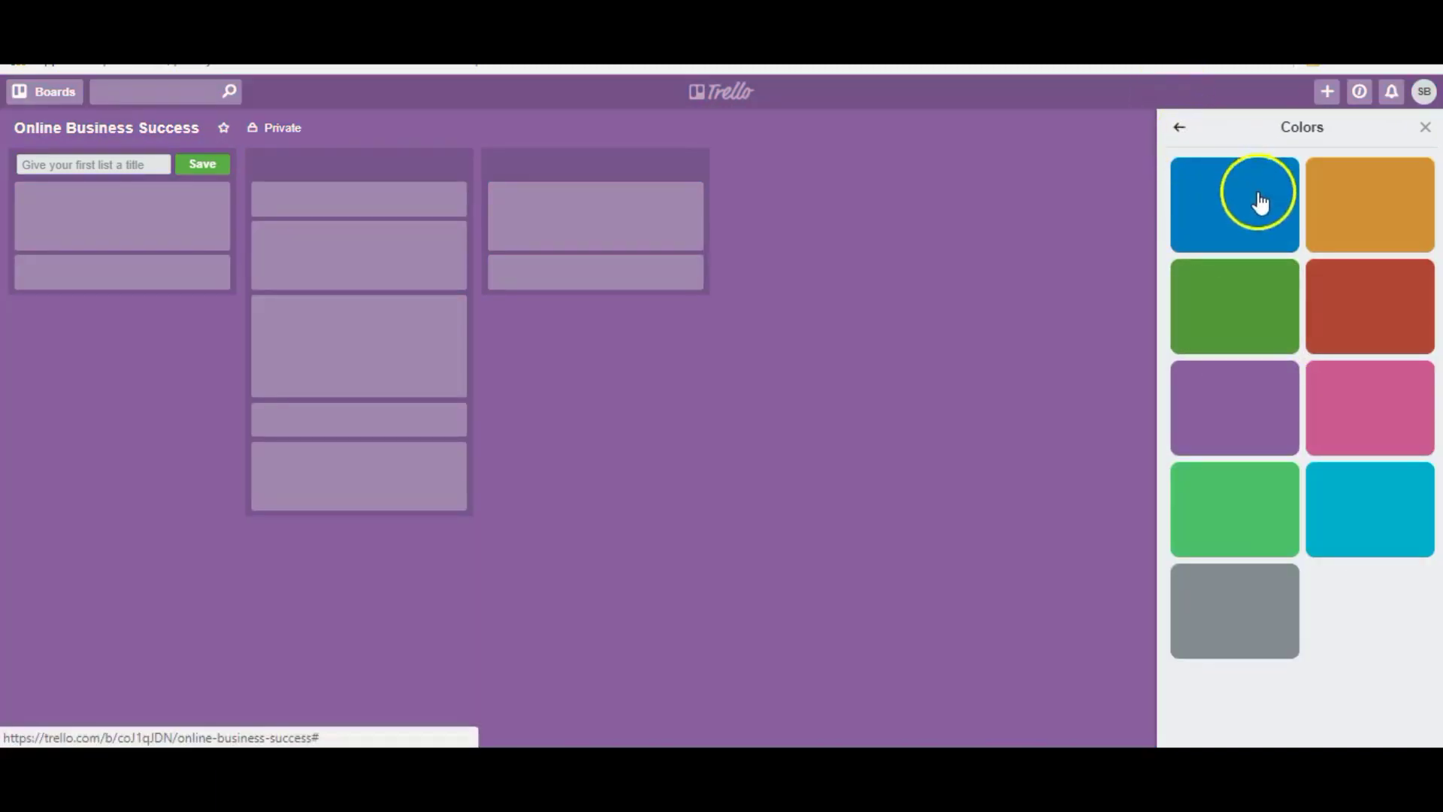
Replace the purple with the pink sky photo from Unsplash
click(1364, 220)
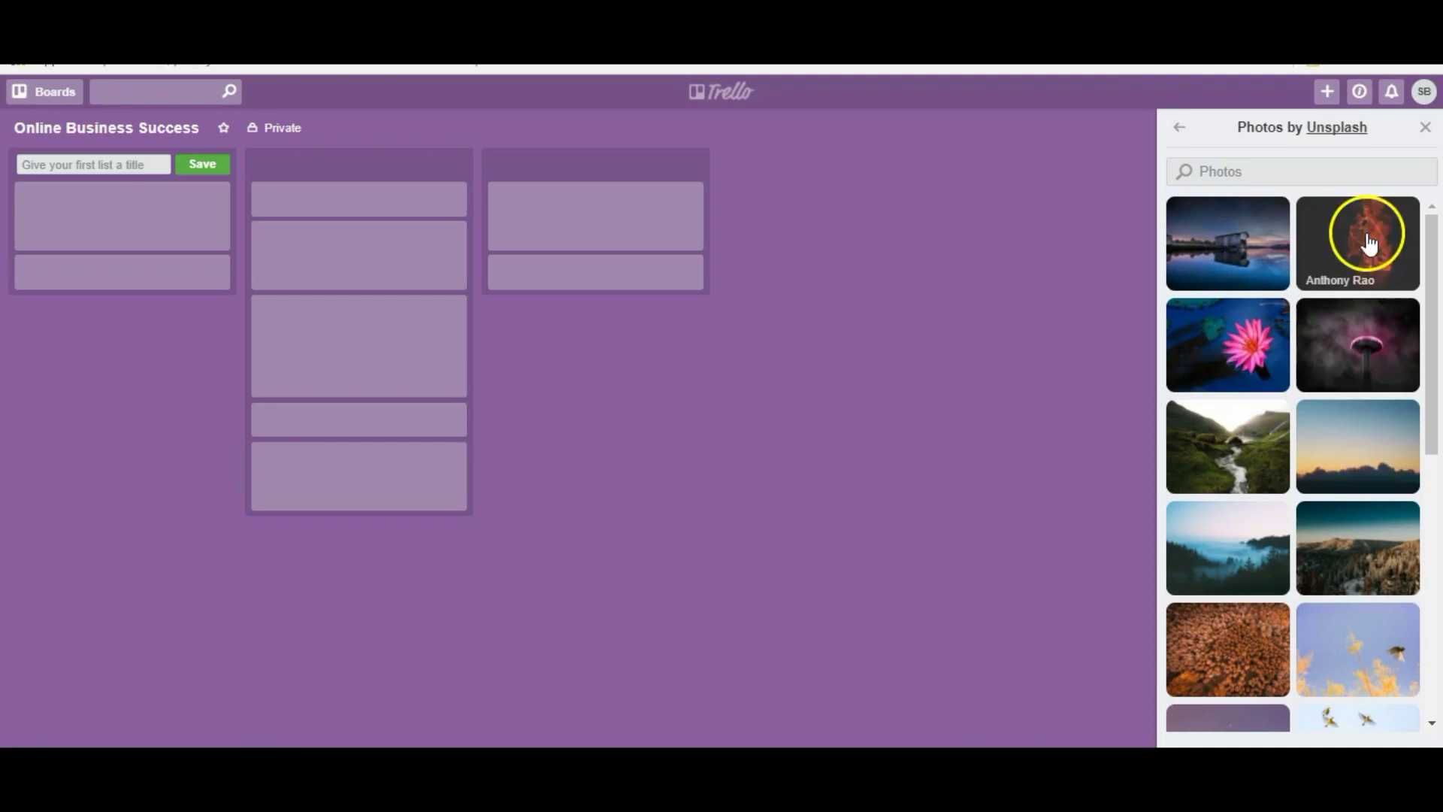
scroll(1288, 391, down, 5)
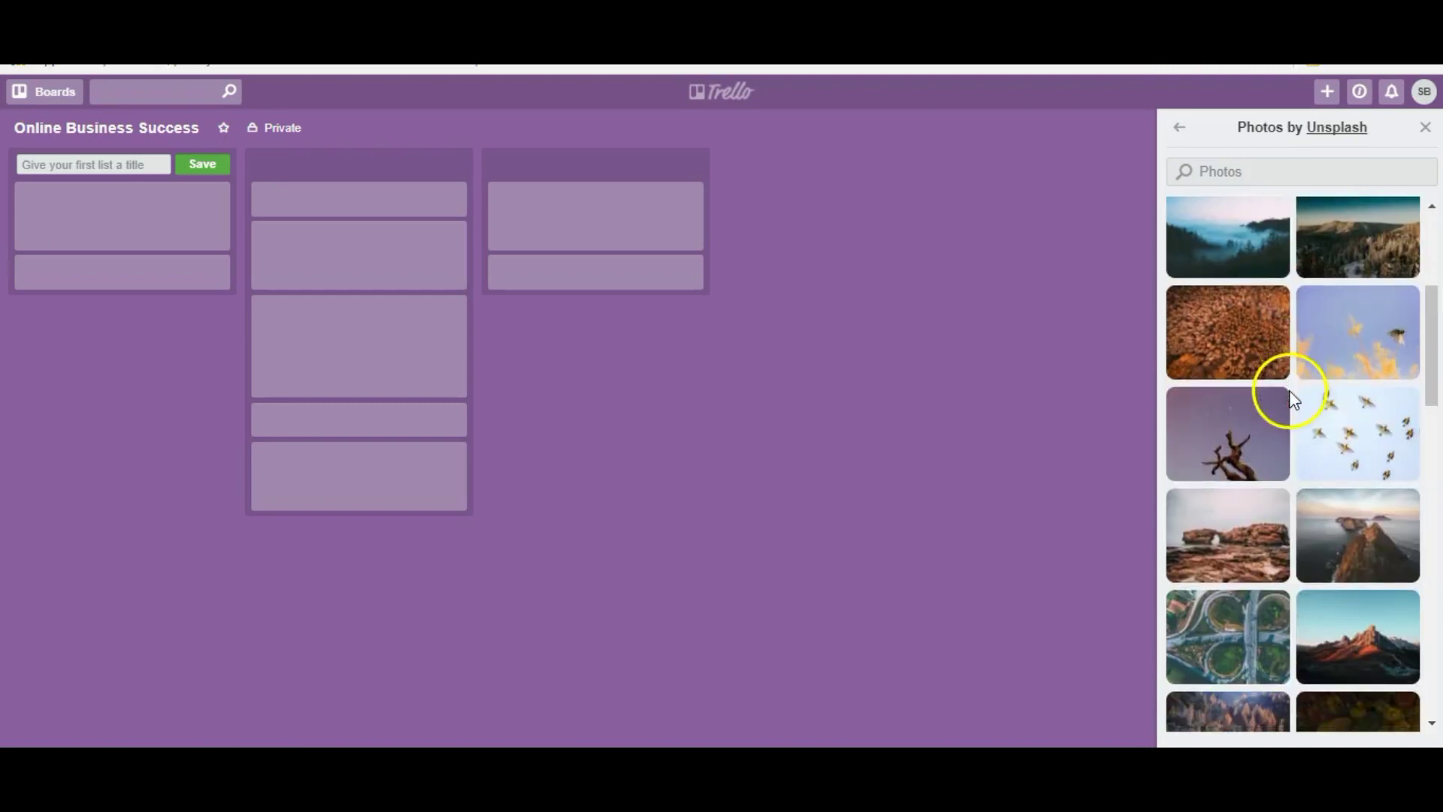
scroll(1288, 390, down, 10)
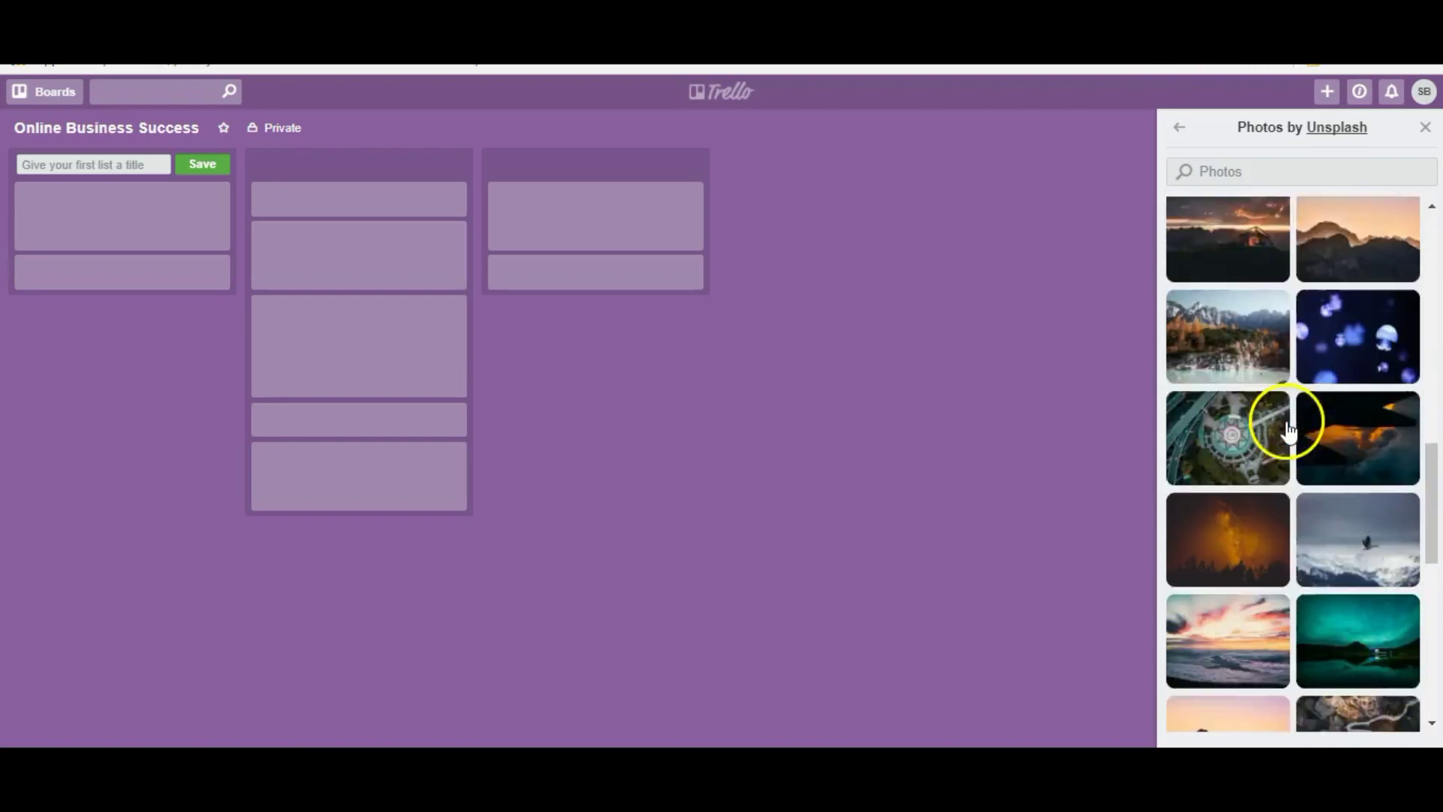
scroll(1288, 435, down, 7)
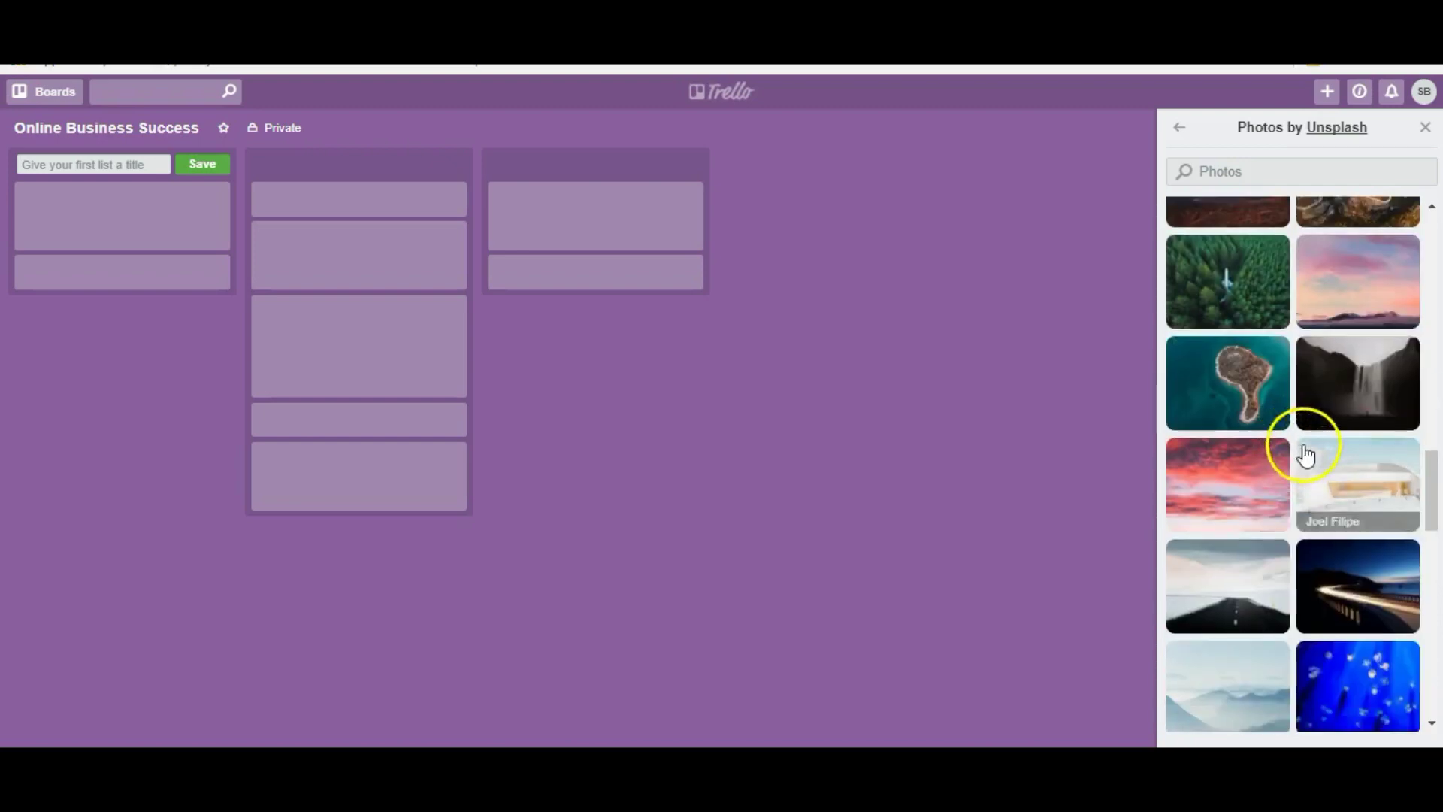
click(1359, 280)
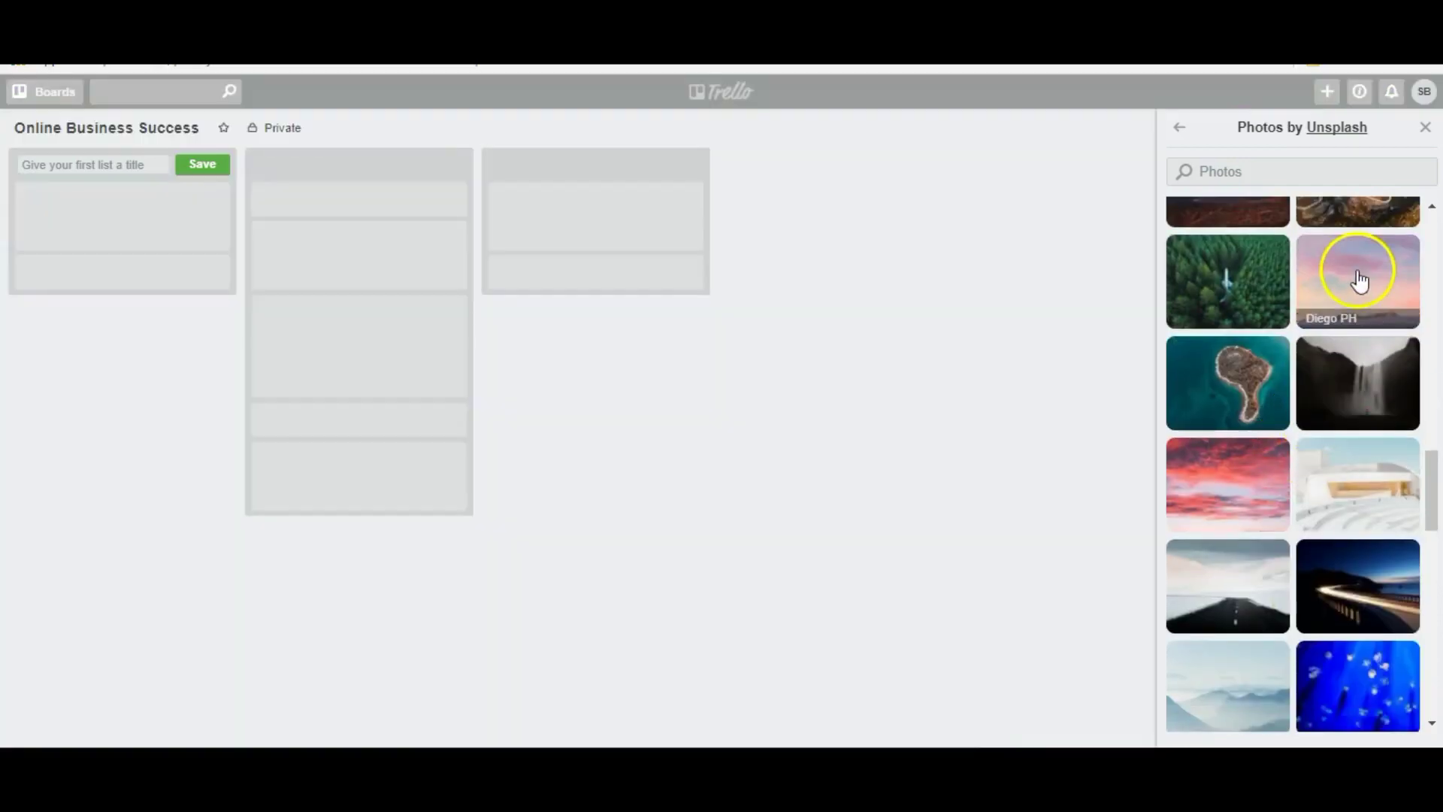
Return to the main board menu, passing through More
click(1179, 127)
click(1225, 395)
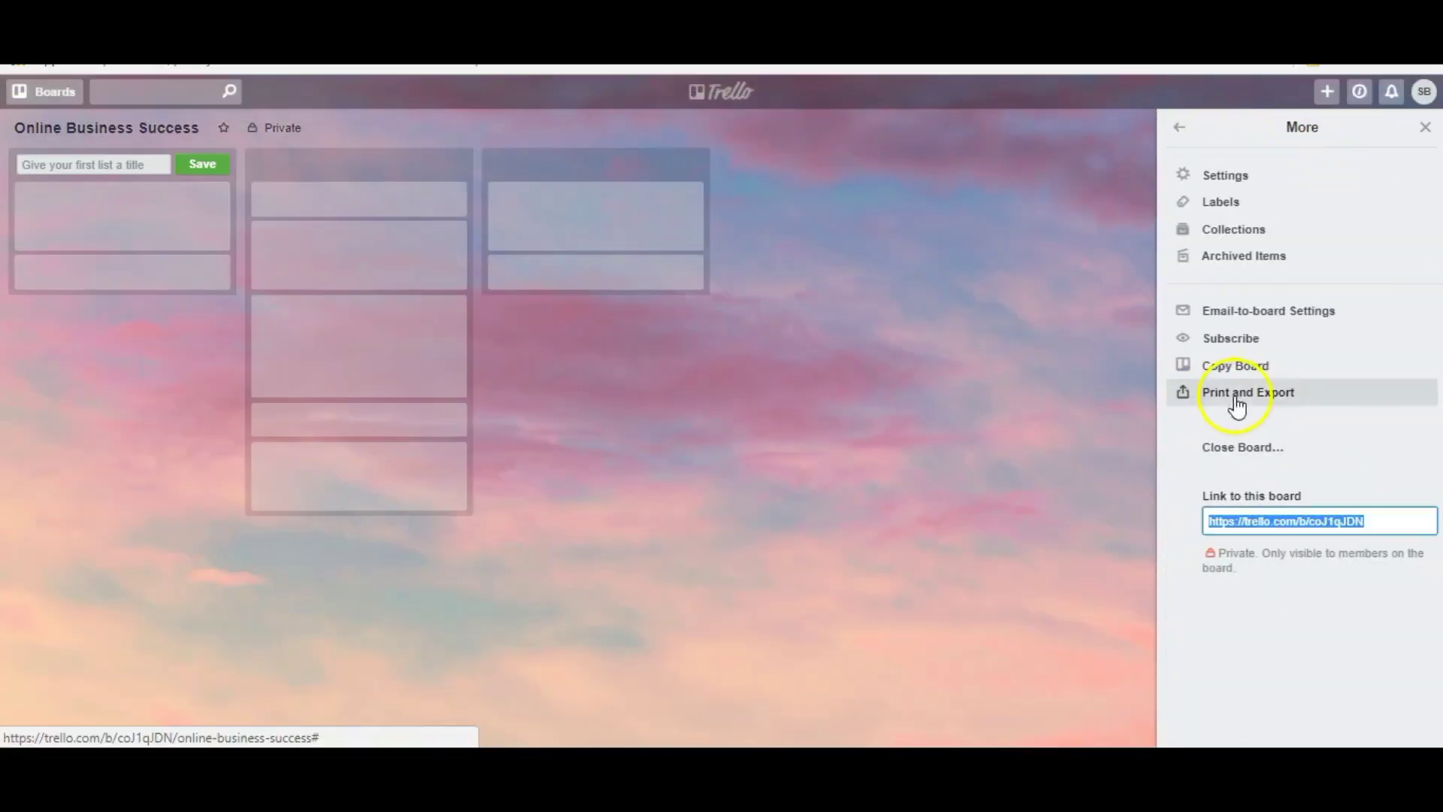
click(1178, 127)
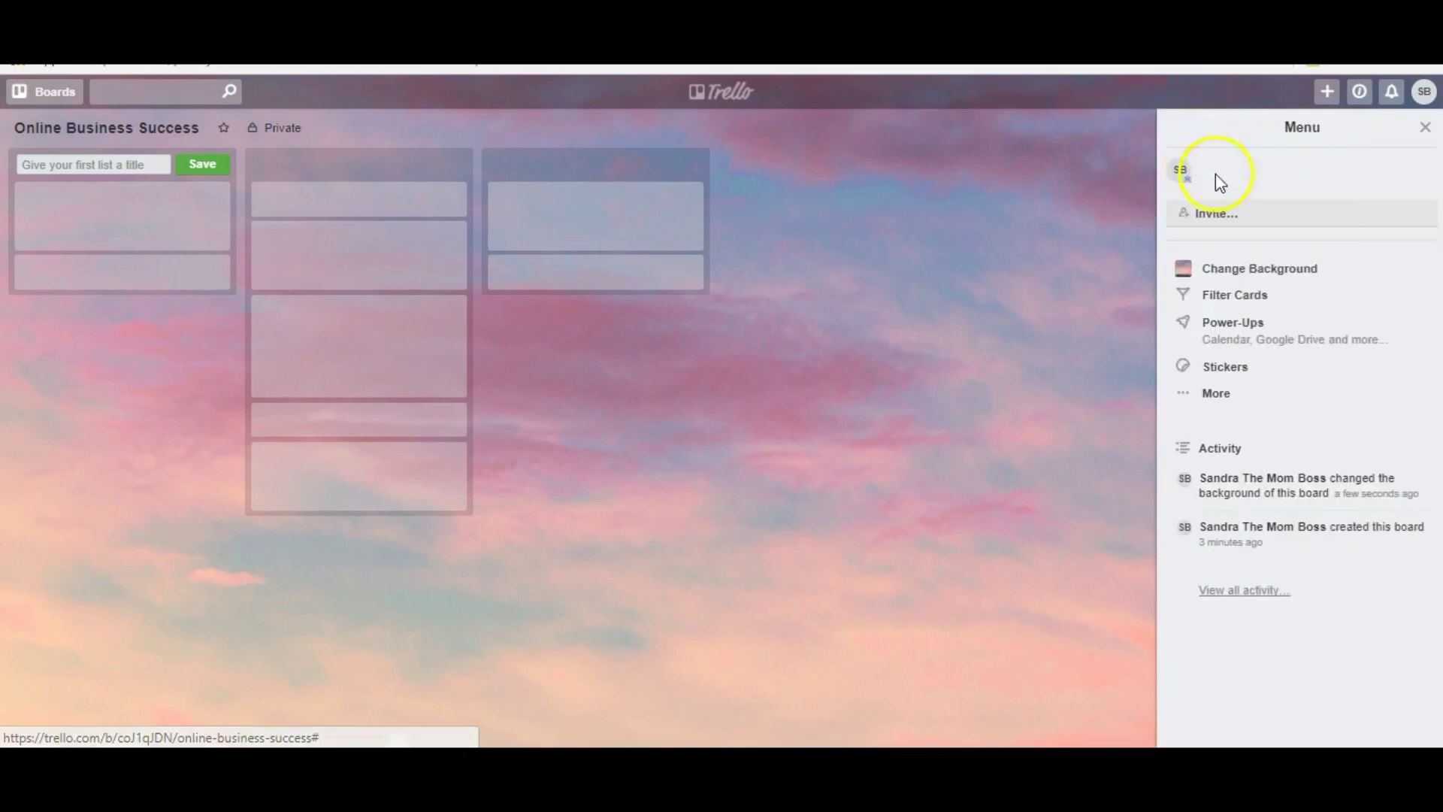
Browse the Power-Ups list, then close the sidebar and bring up Rename Board
click(1233, 342)
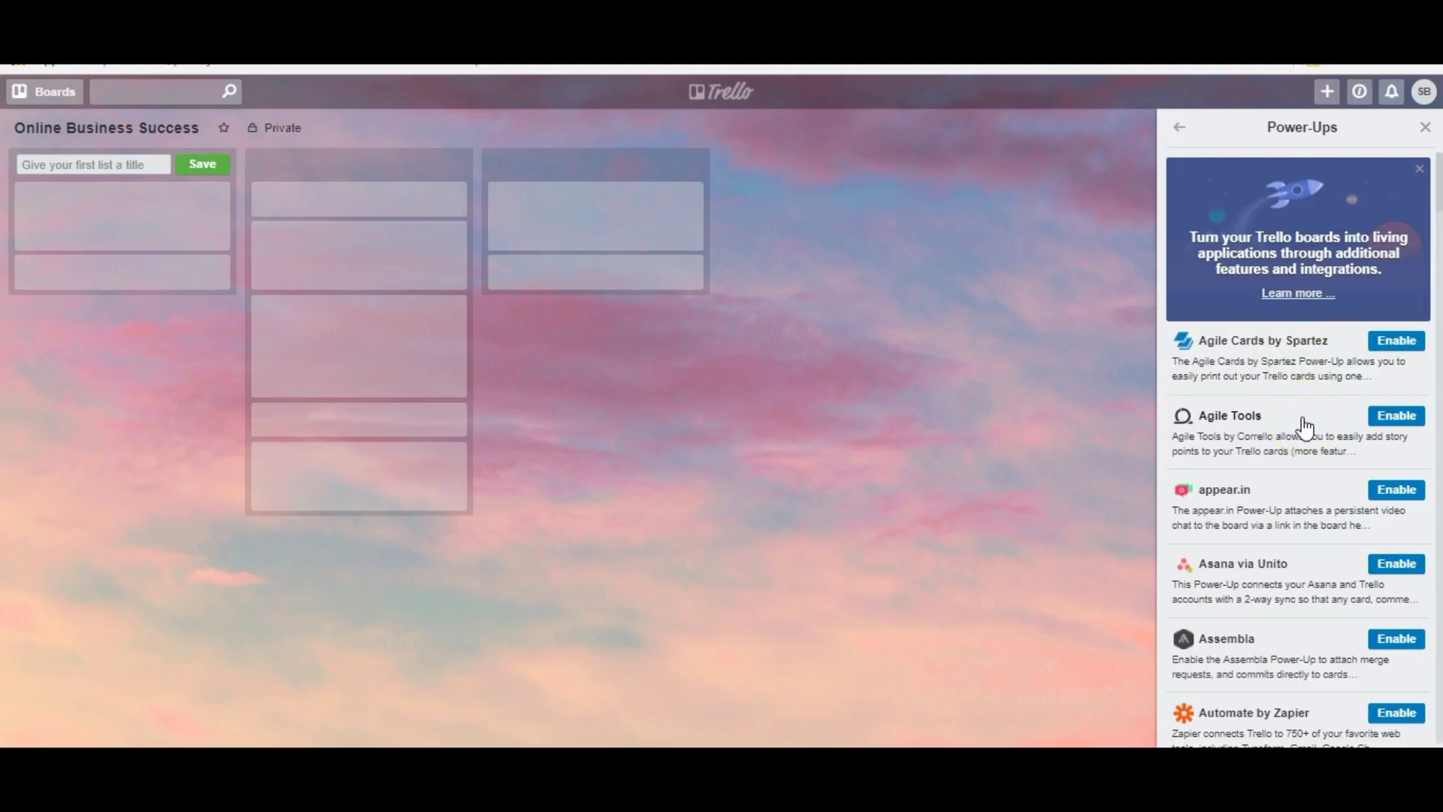
scroll(1304, 427, down, 3)
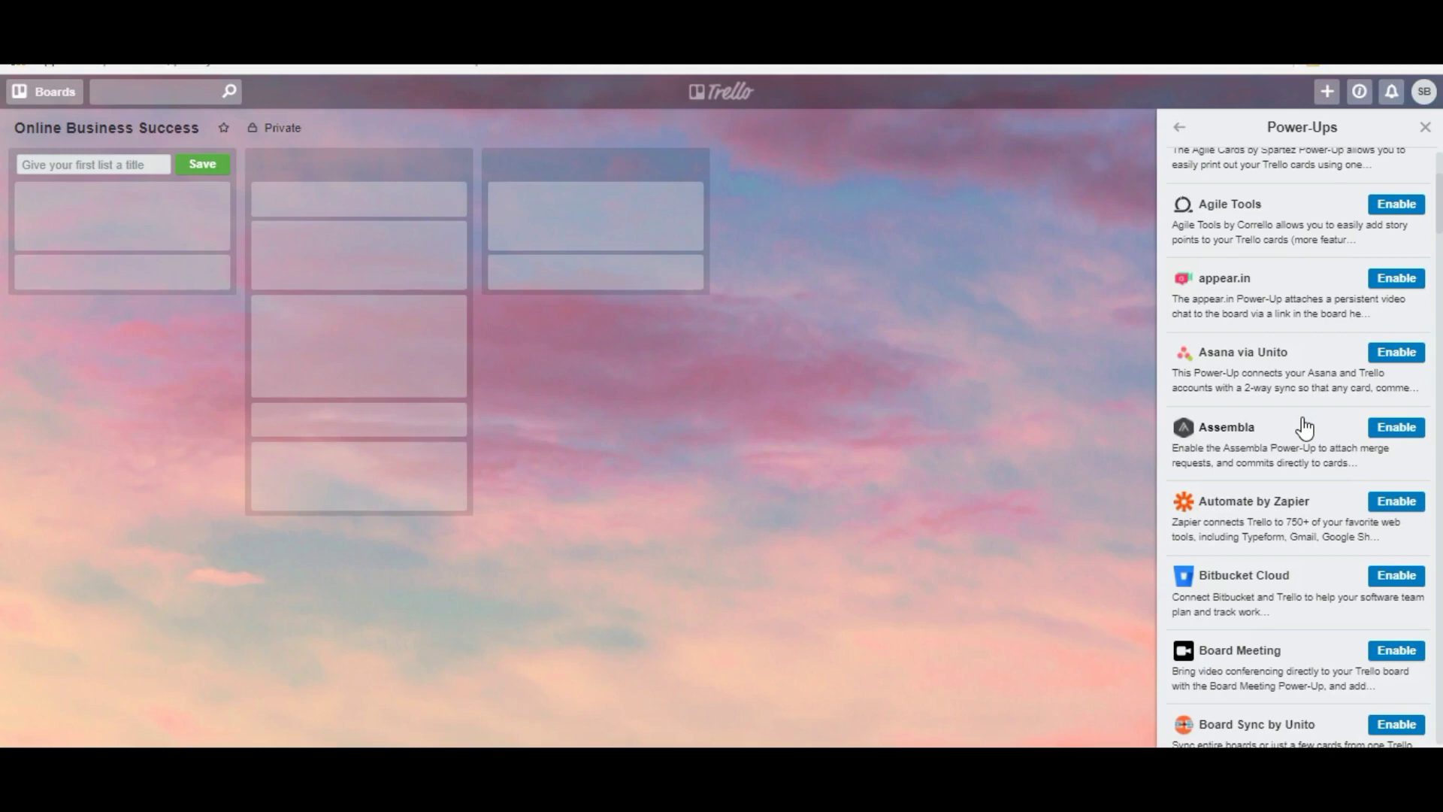
scroll(1304, 427, down, 3)
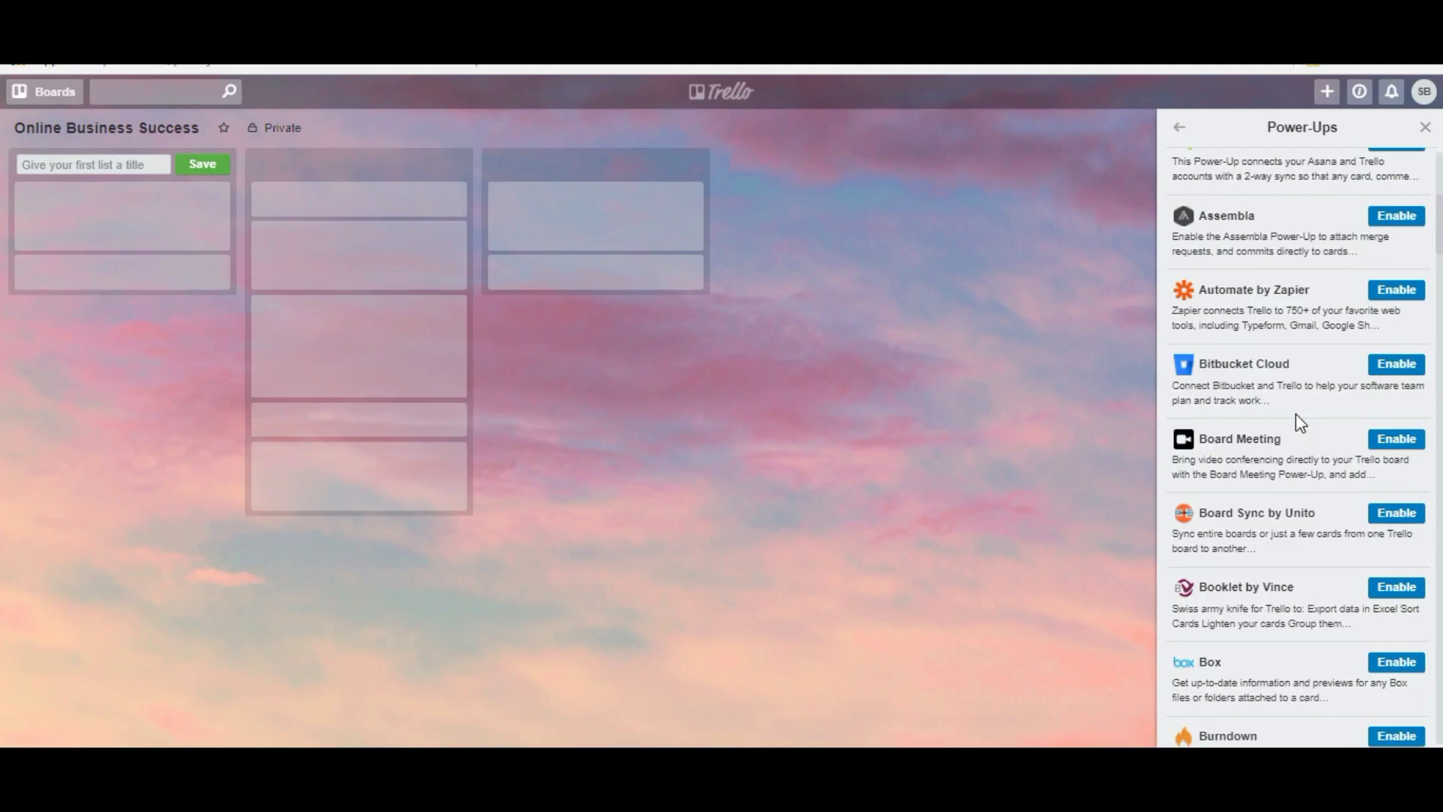
scroll(1296, 423, down, 4)
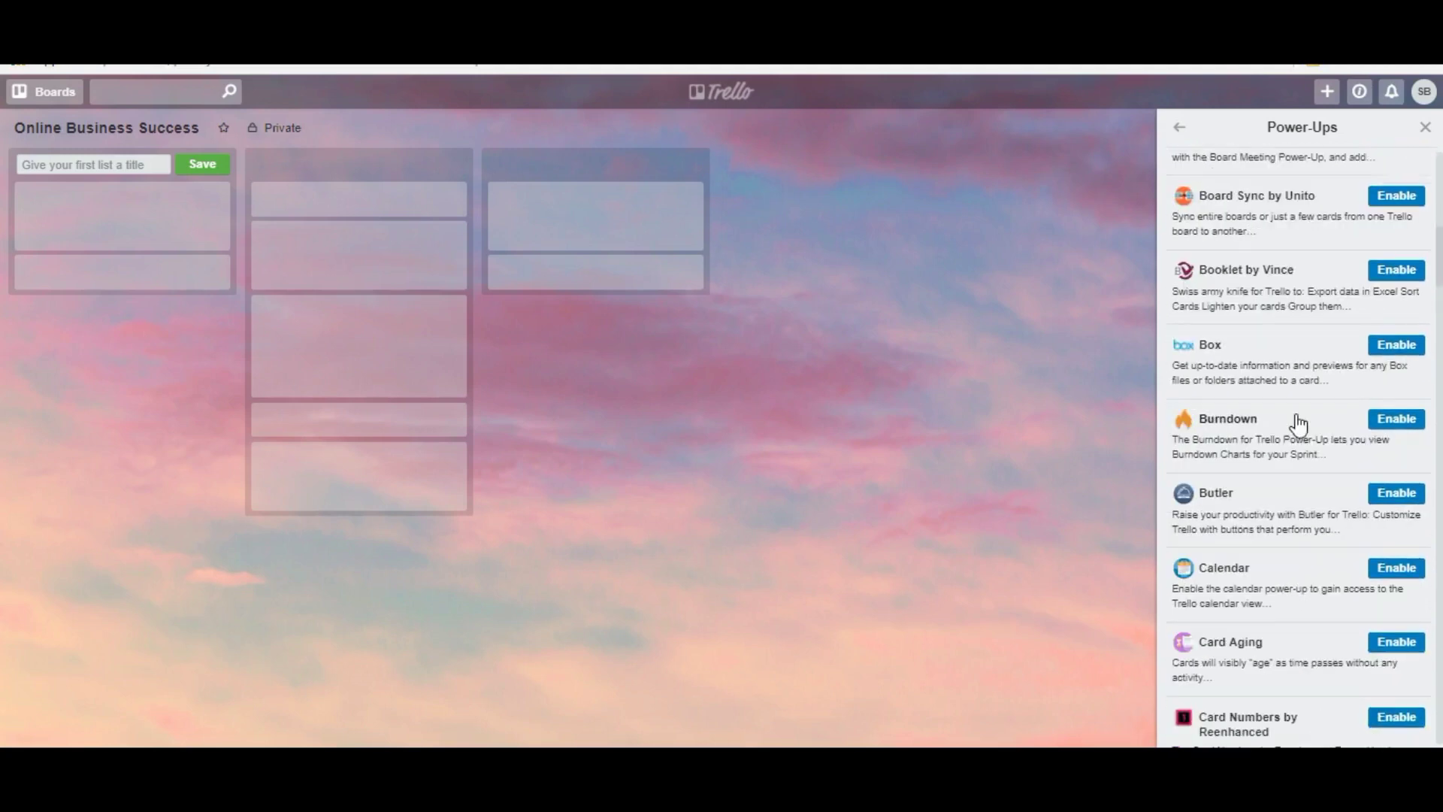
click(1299, 439)
scroll(1296, 476, down, 3)
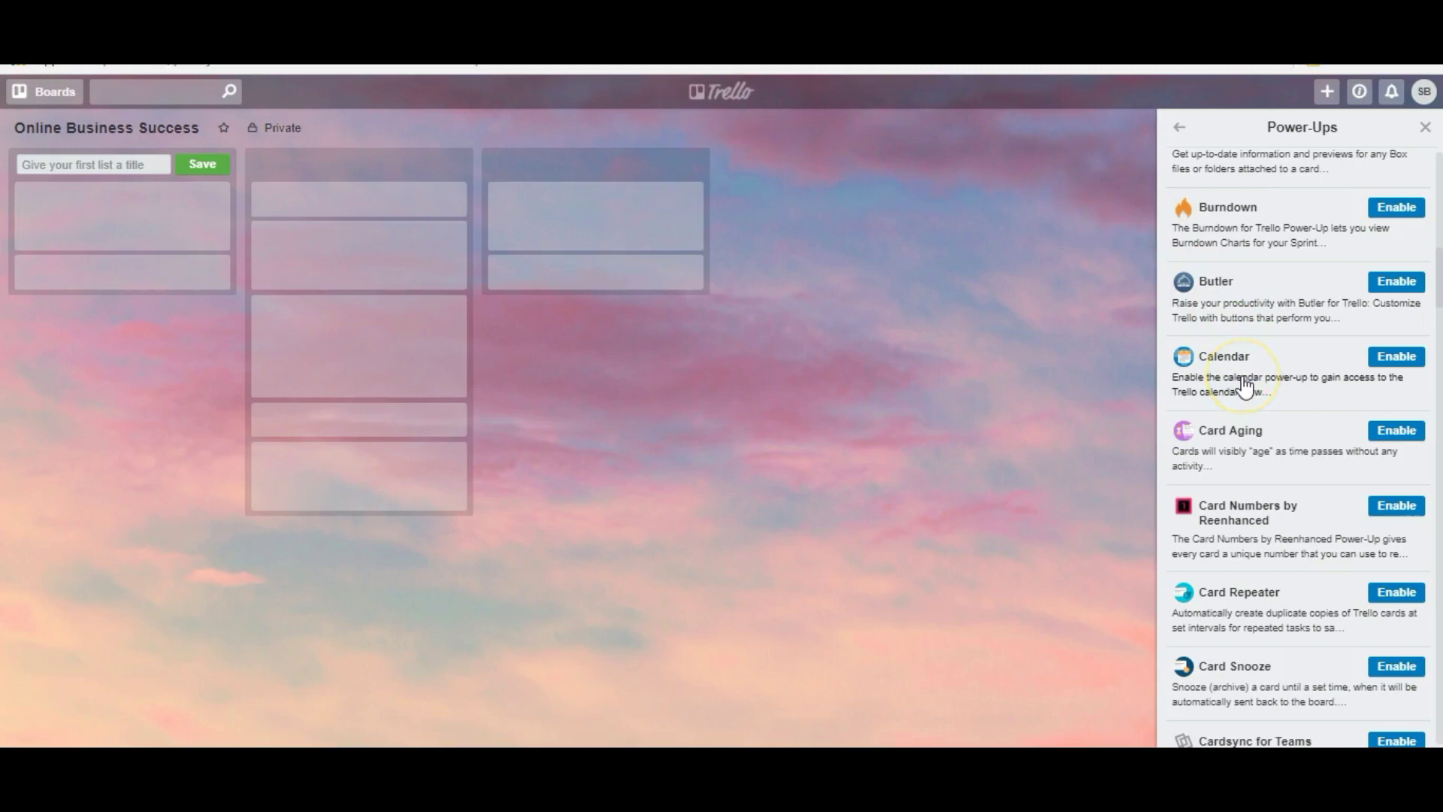
scroll(1247, 391, down, 7)
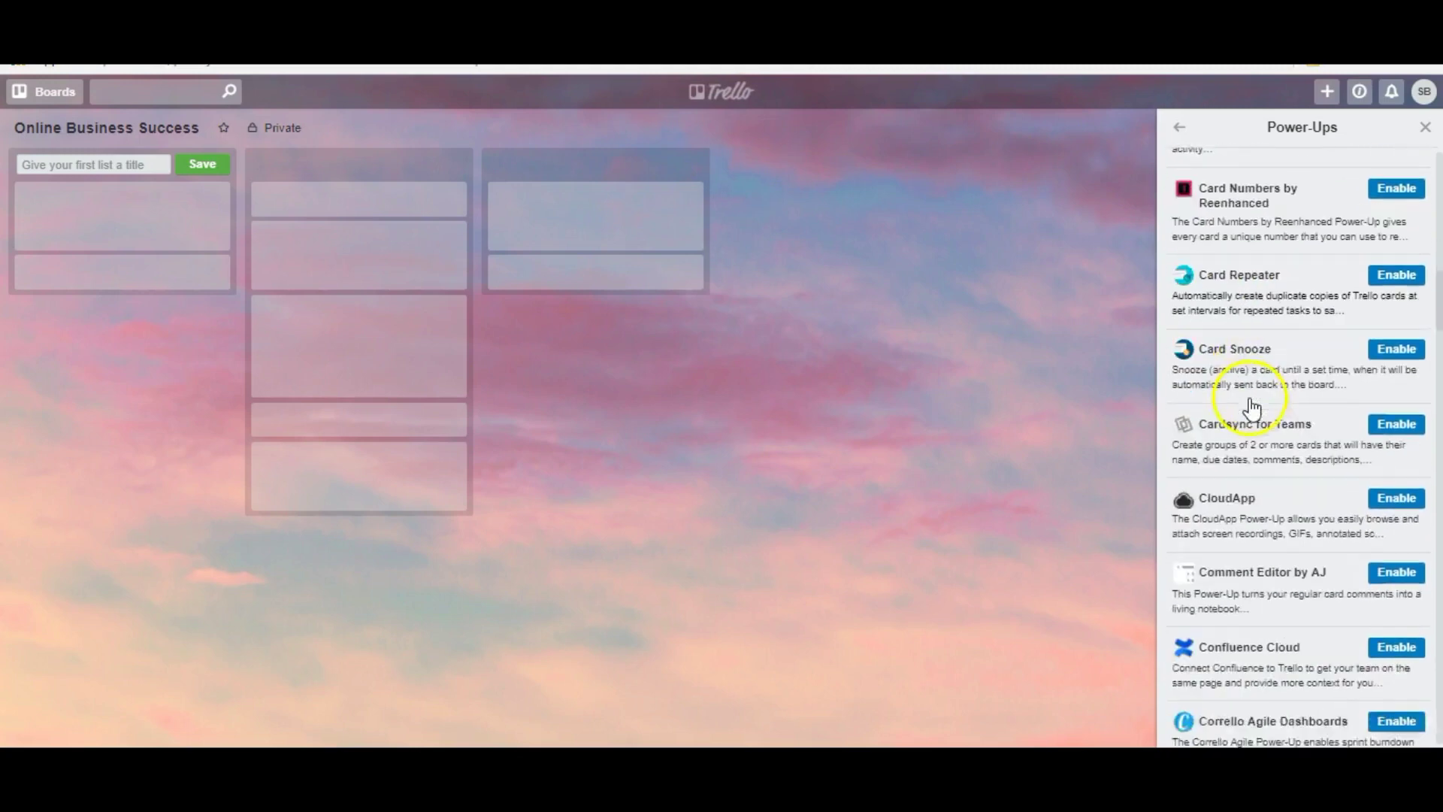
scroll(1251, 410, down, 5)
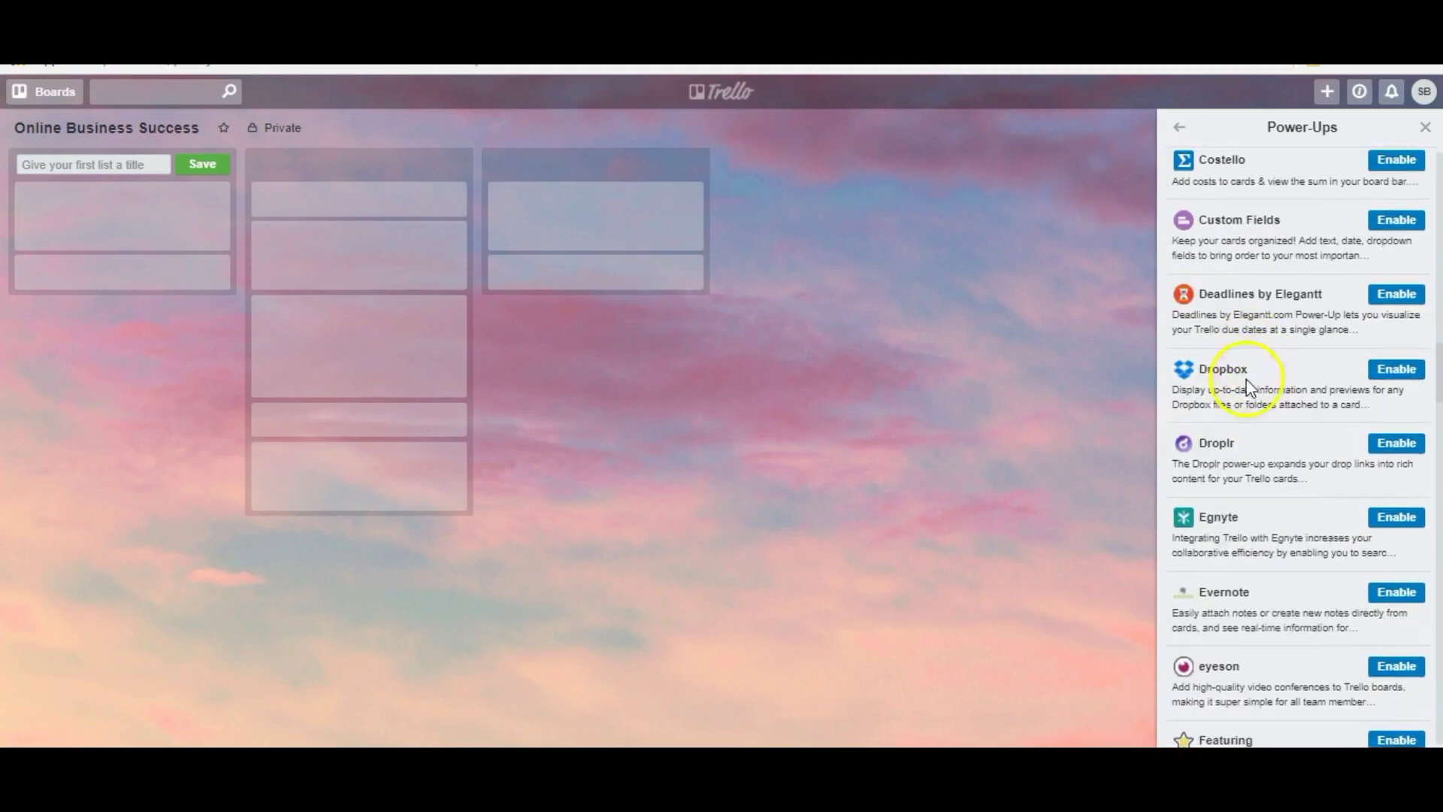
scroll(1254, 451, down, 3)
scroll(1254, 451, down, 4)
scroll(1251, 443, up, 7)
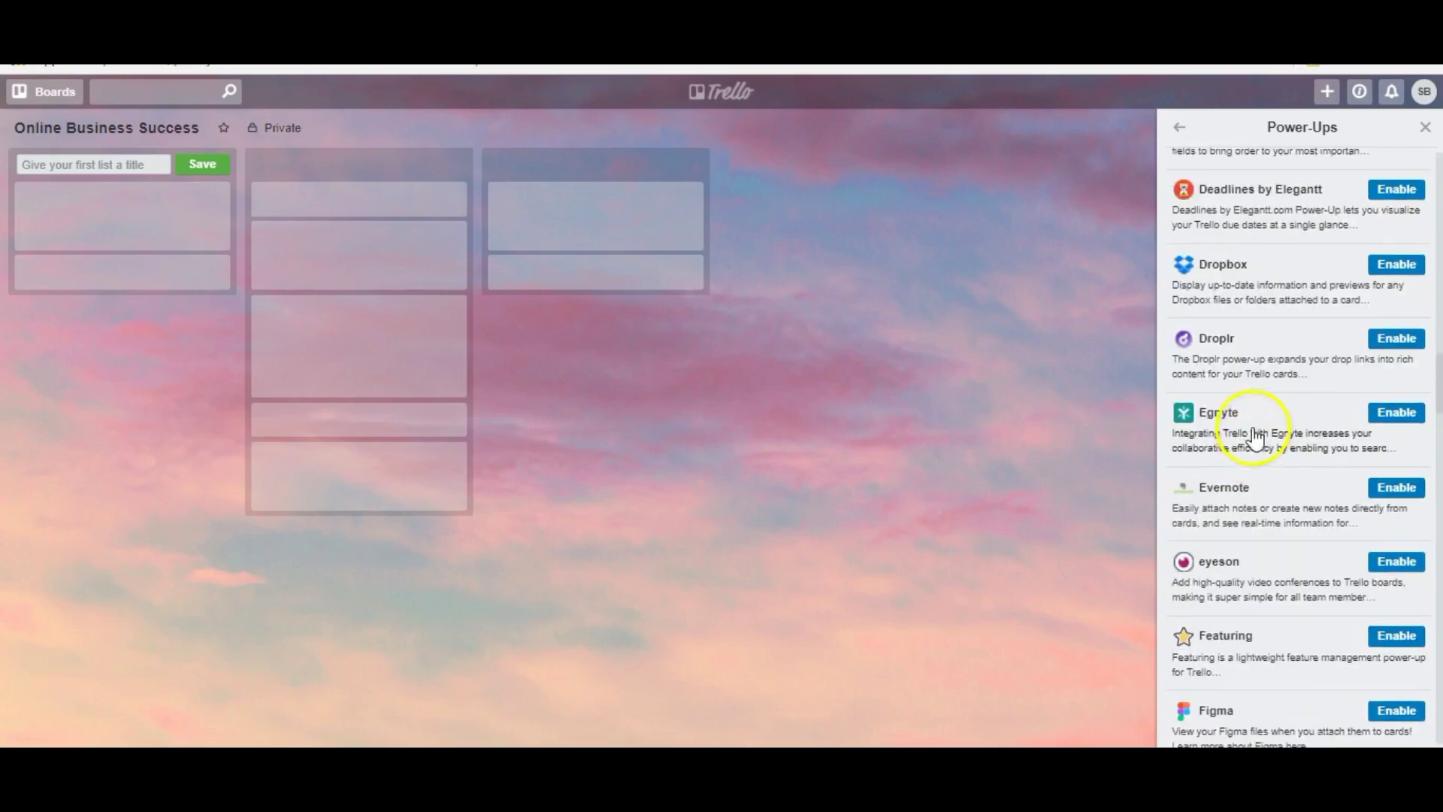
click(1176, 126)
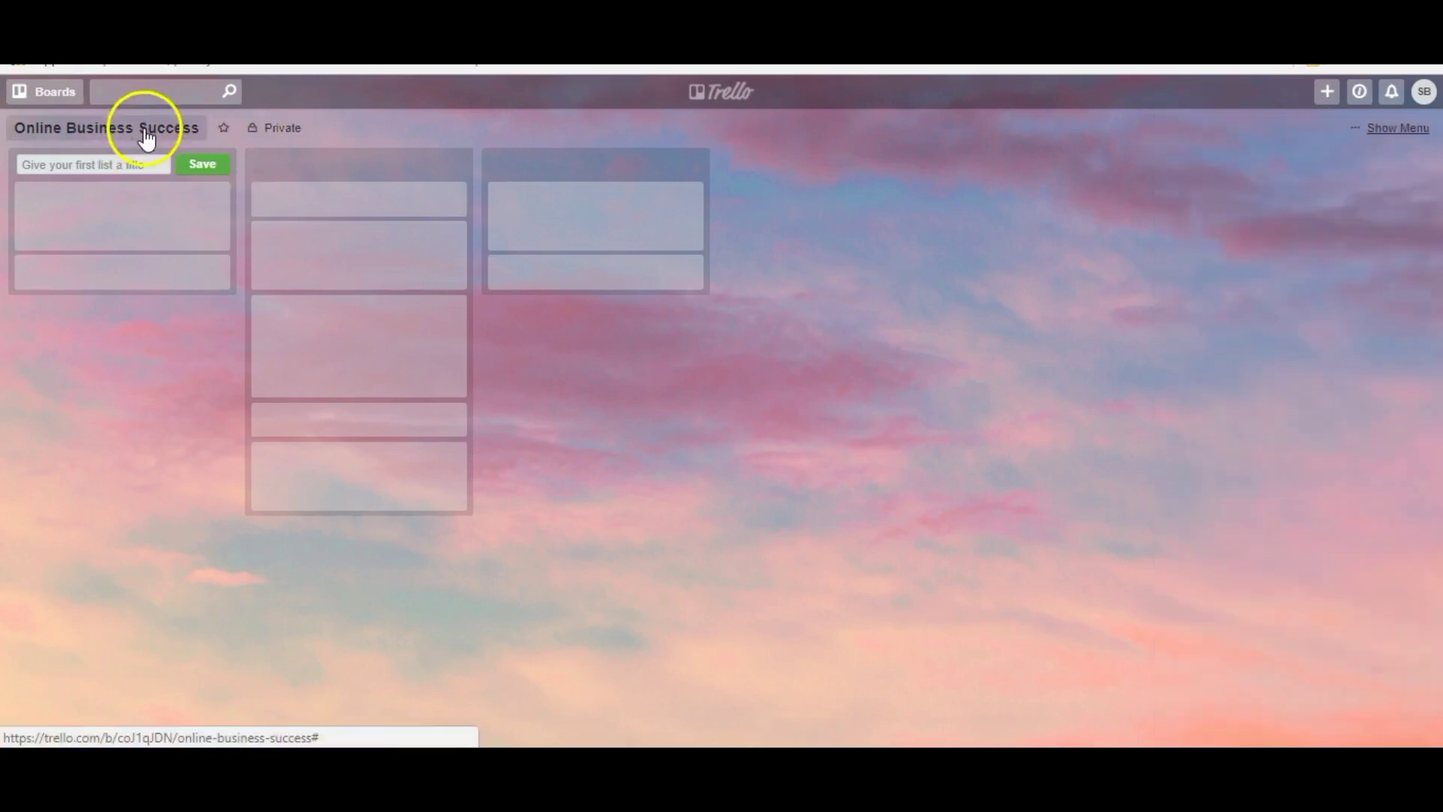
click(148, 129)
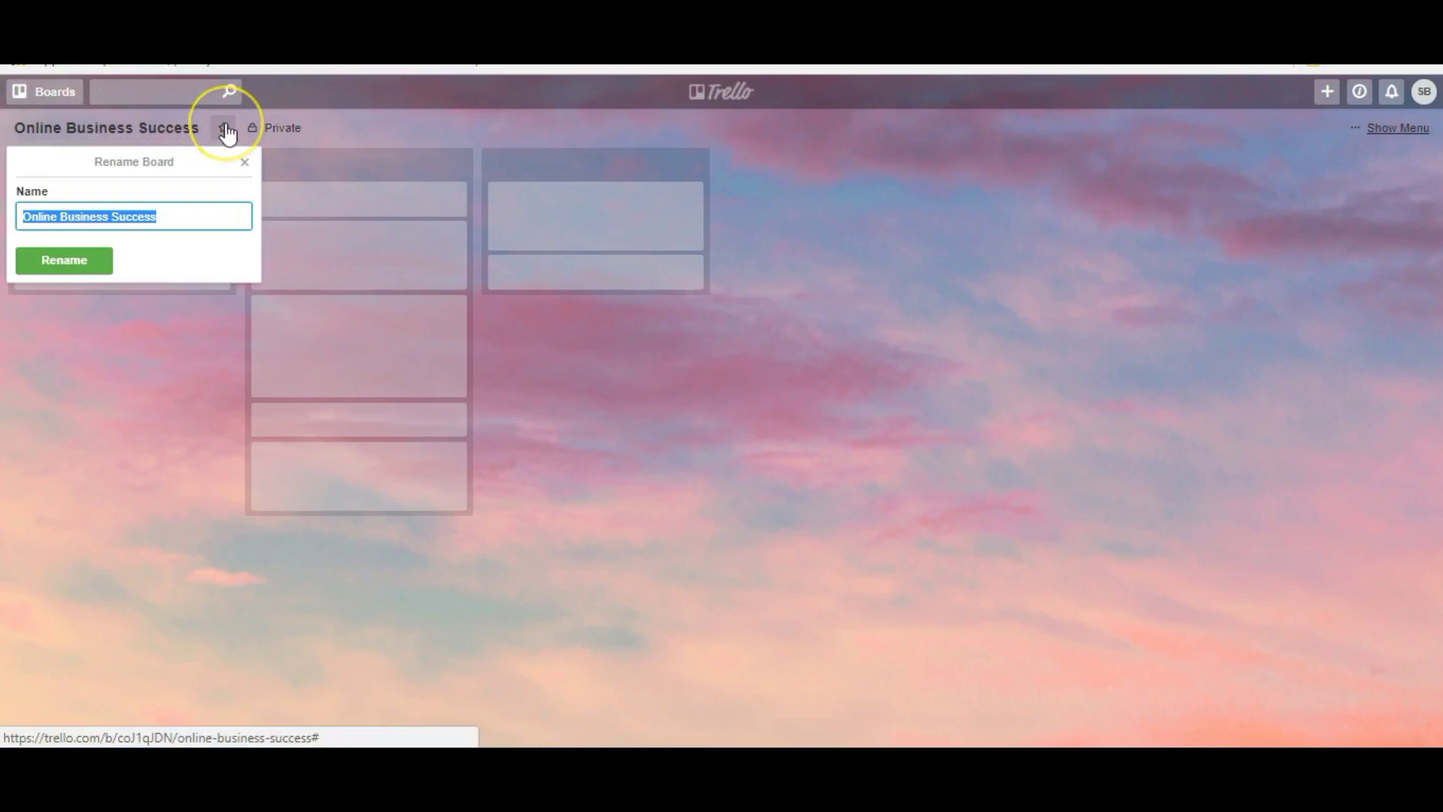
Rename the board to 'Life Goals'
text(Li)
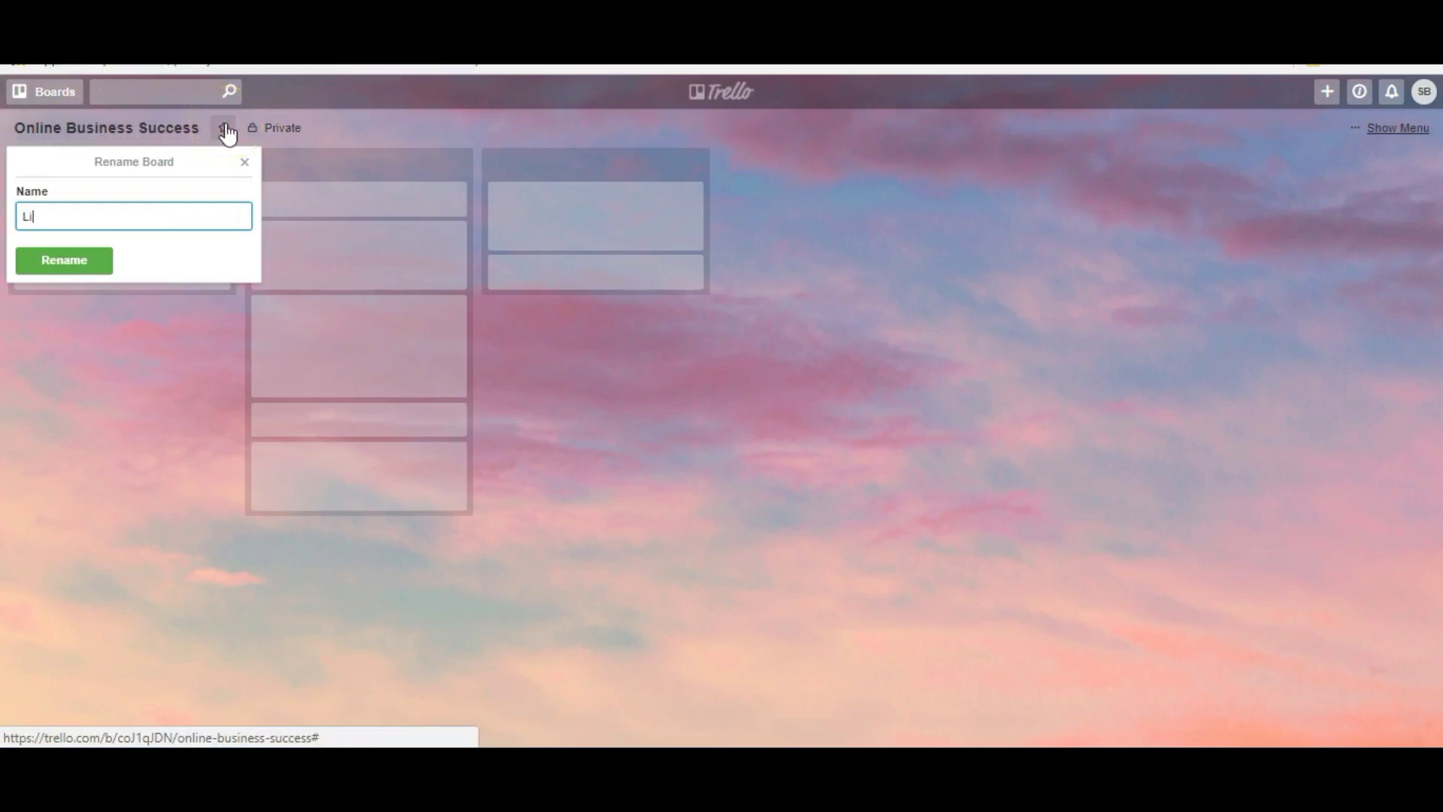
text(fe Goals)
click(63, 265)
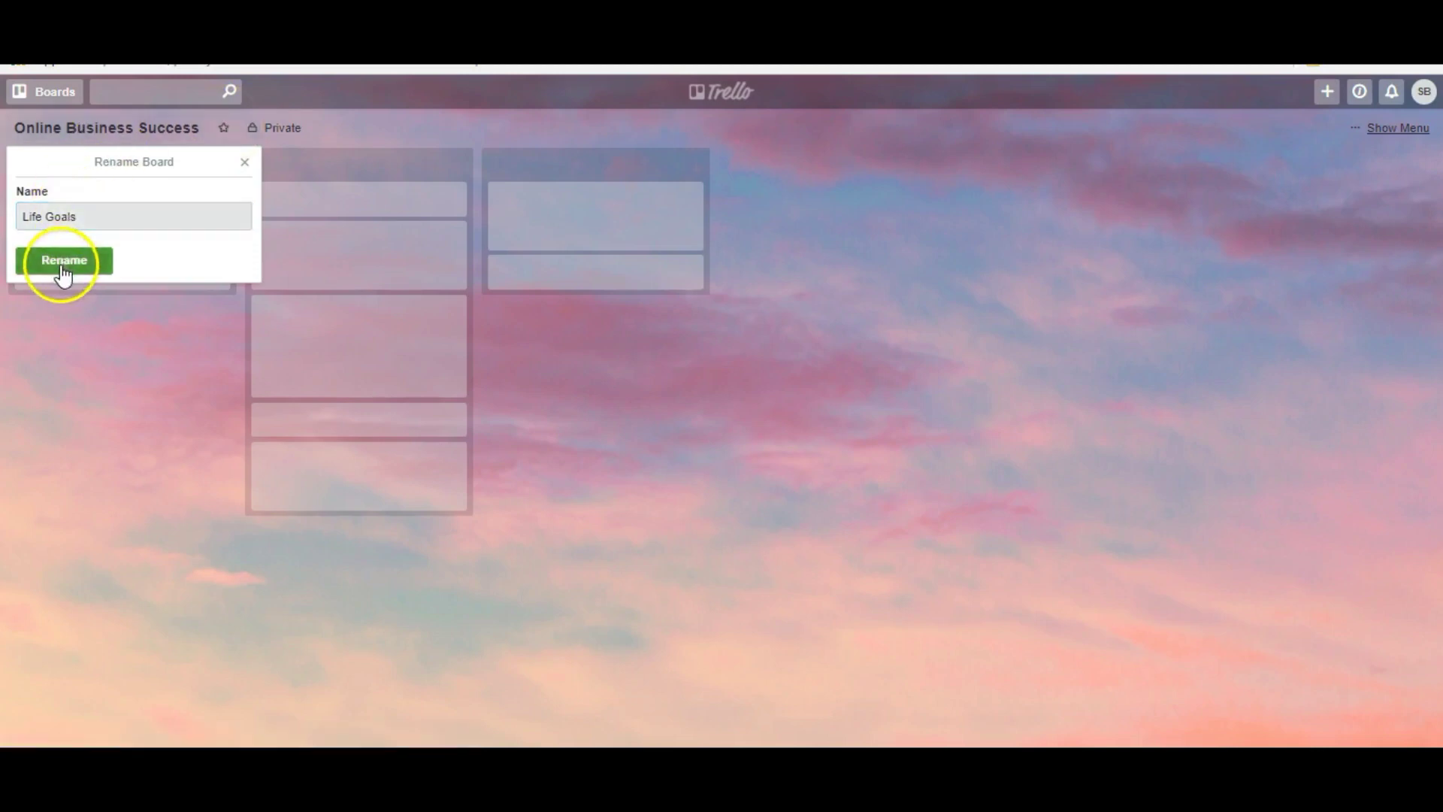
click(109, 167)
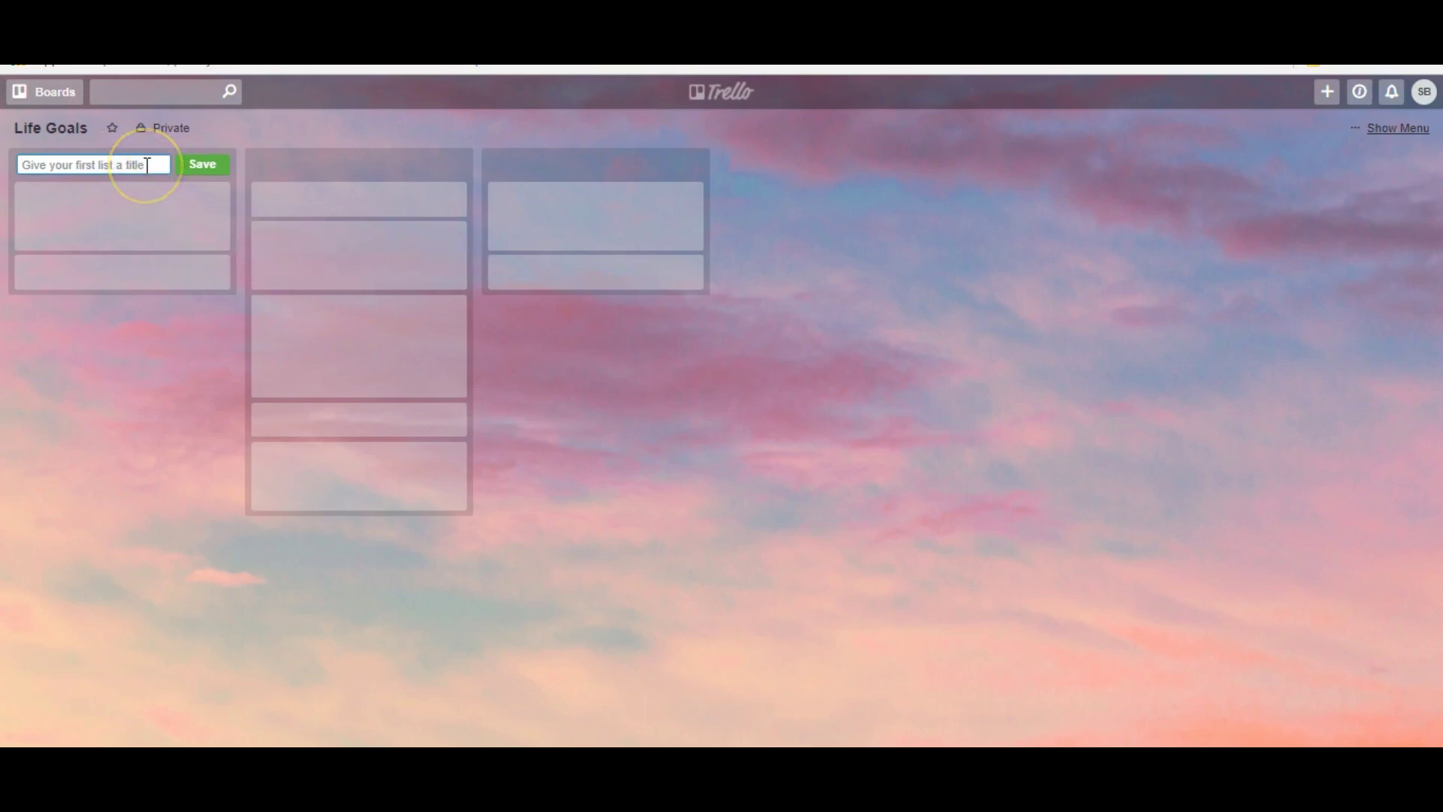
Add three lists titled health, writin and business
text(health)
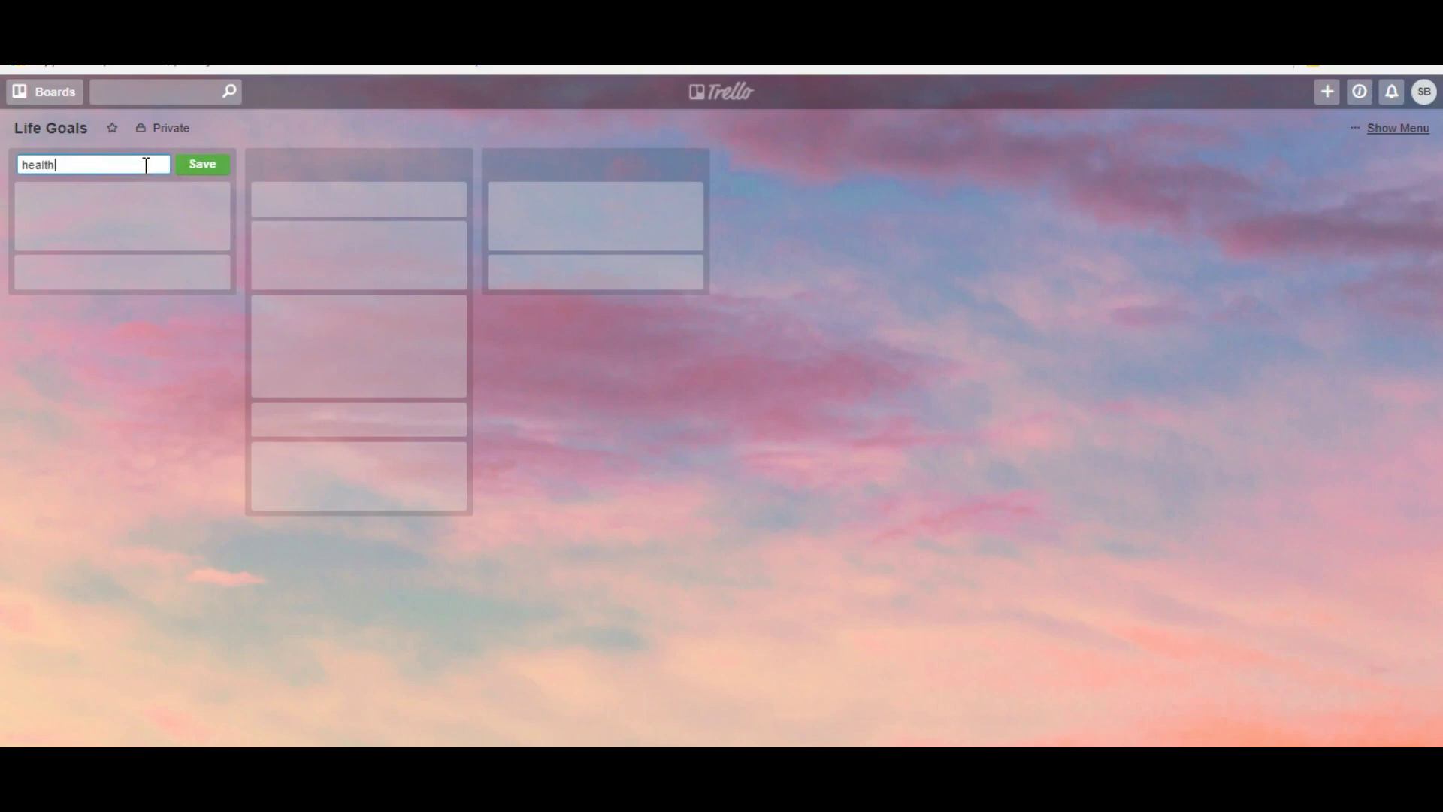
click(201, 165)
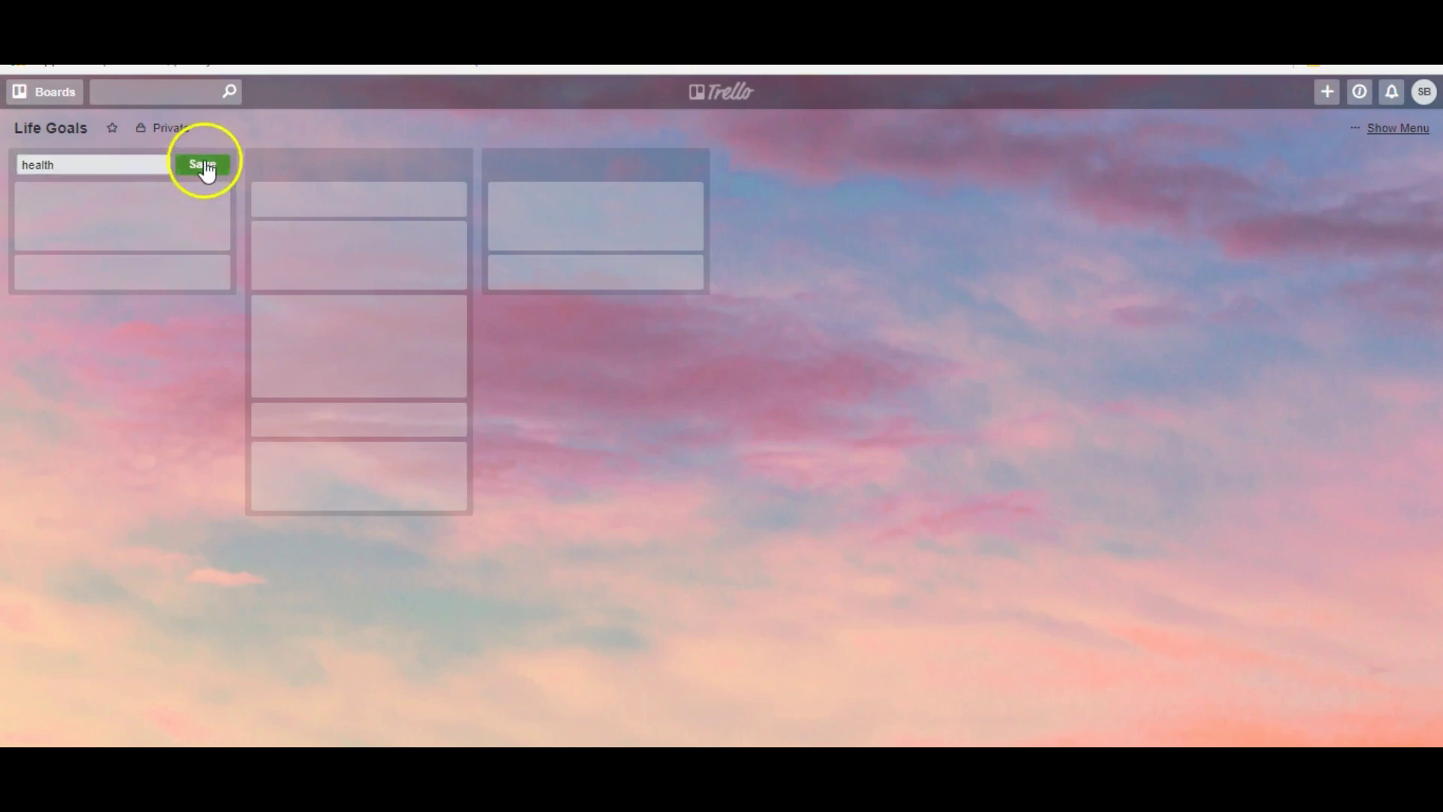
click(304, 173)
text(writin)
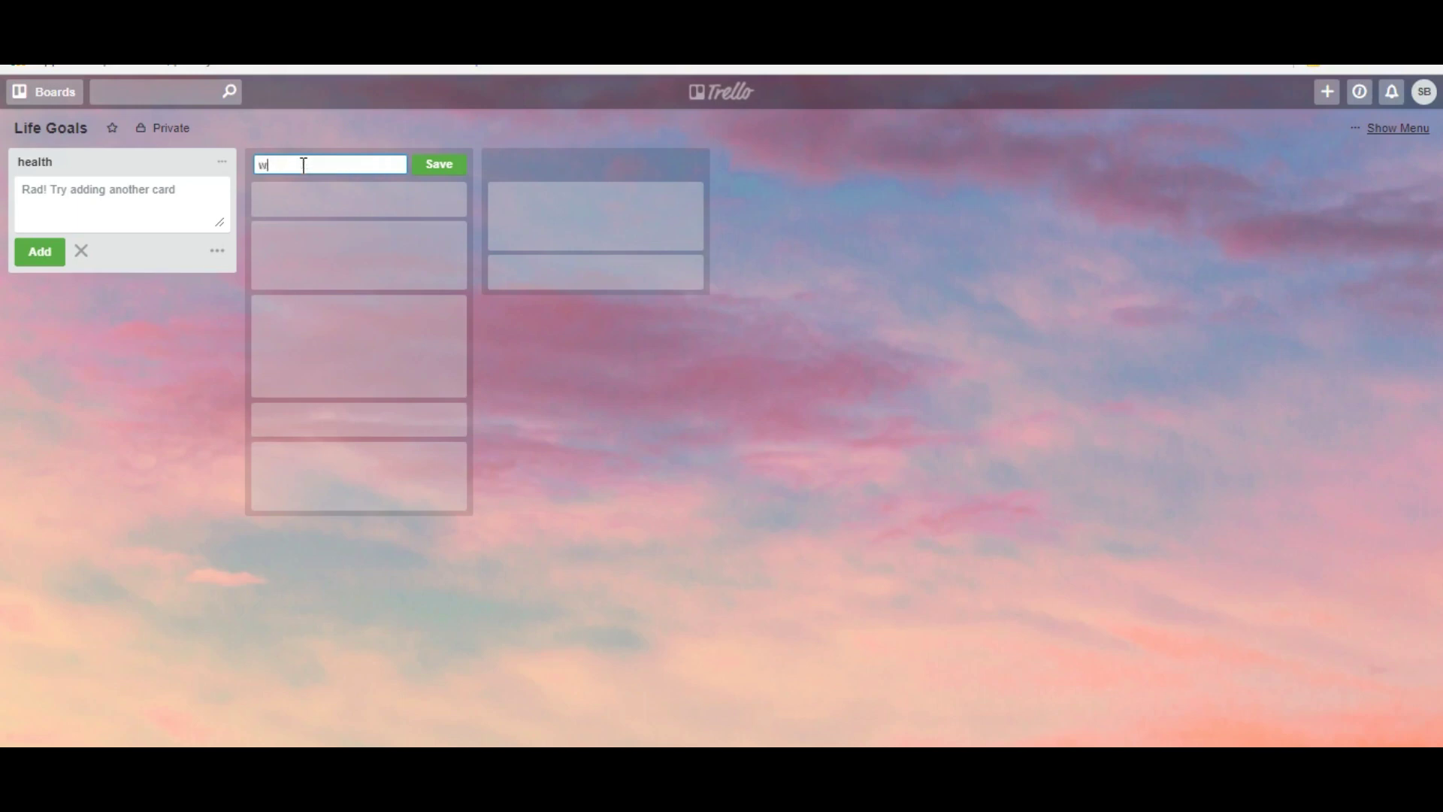
click(432, 161)
text(business)
click(676, 164)
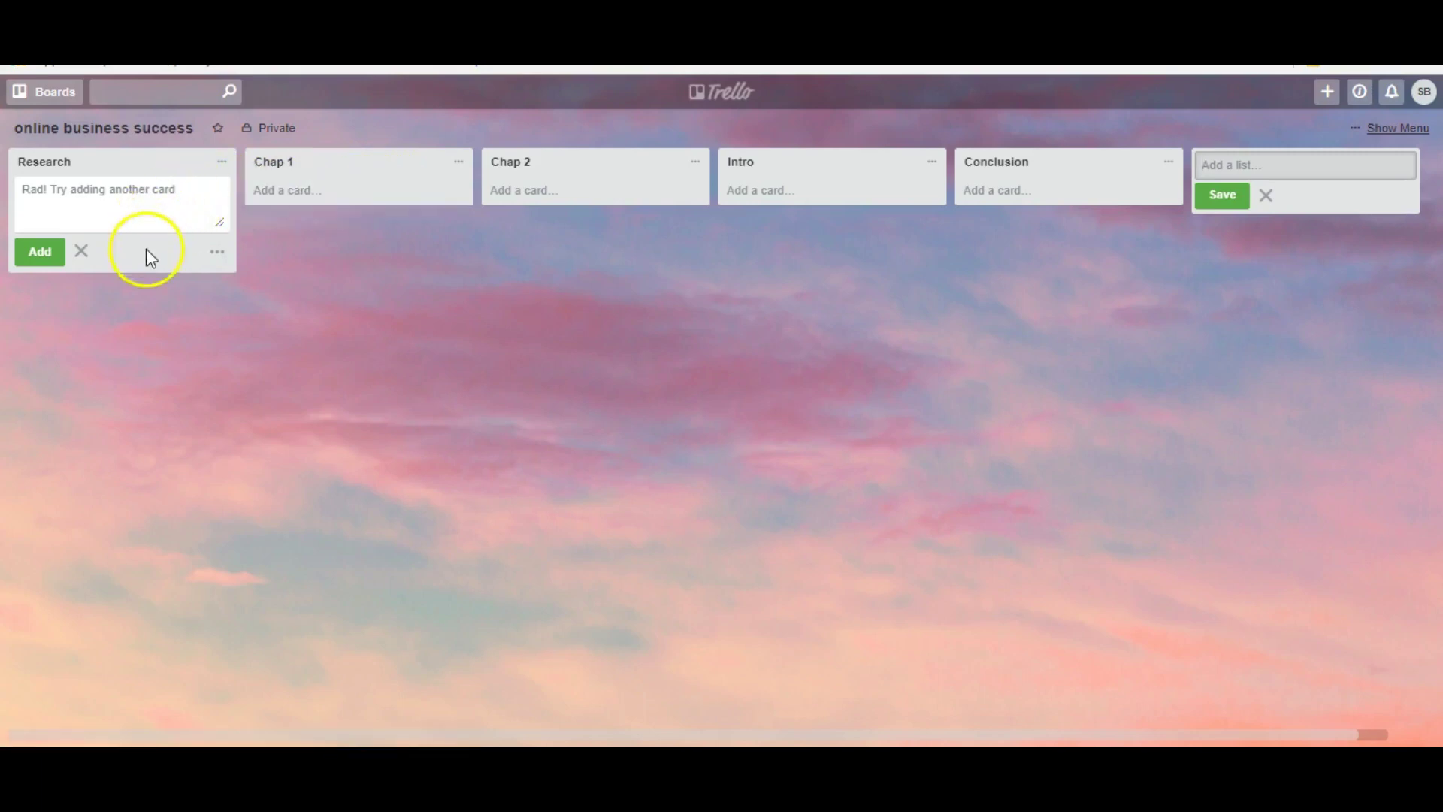
Start adding cards to the Research list
click(50, 264)
click(83, 219)
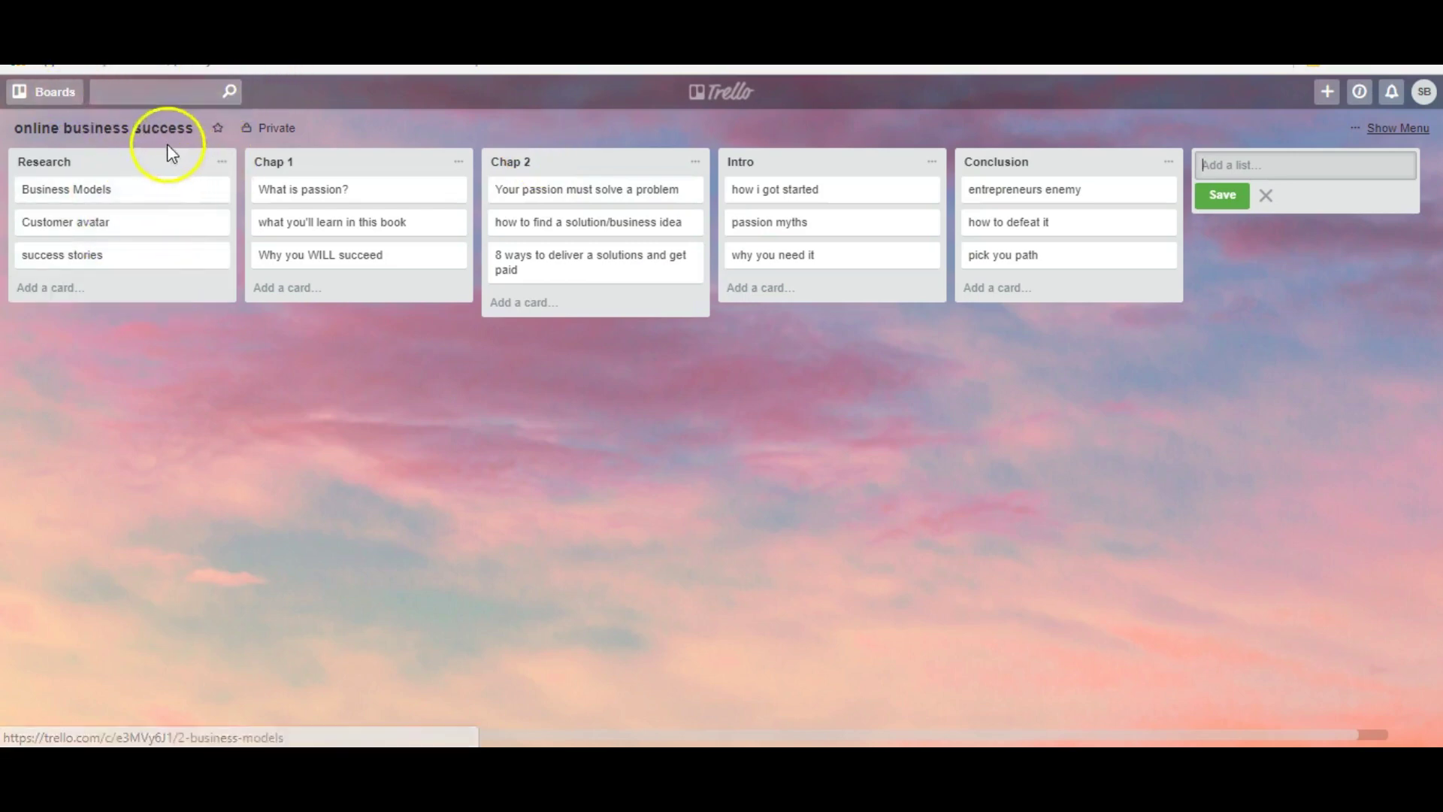
click(176, 198)
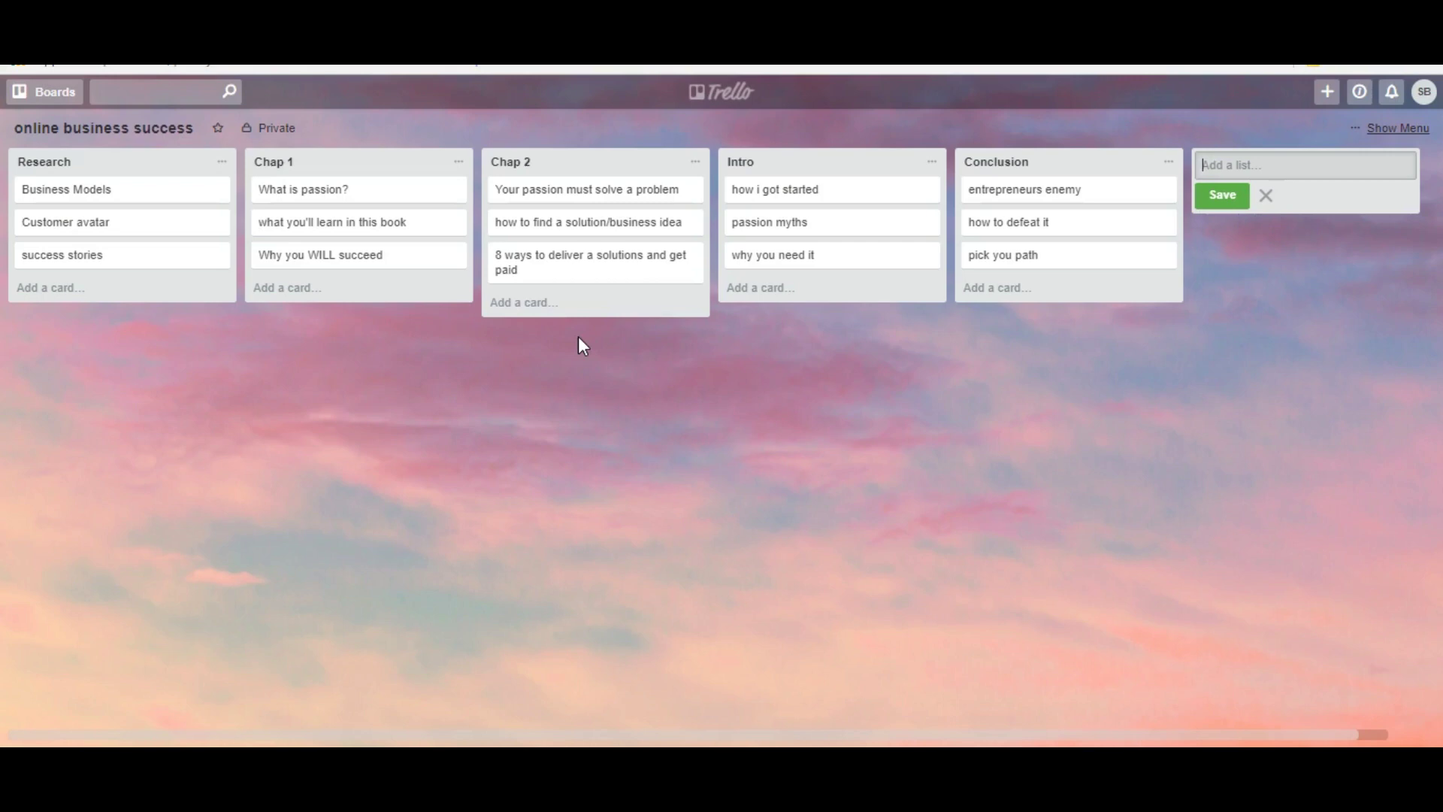
Open the Business Models card and tag it with the purple label
click(165, 196)
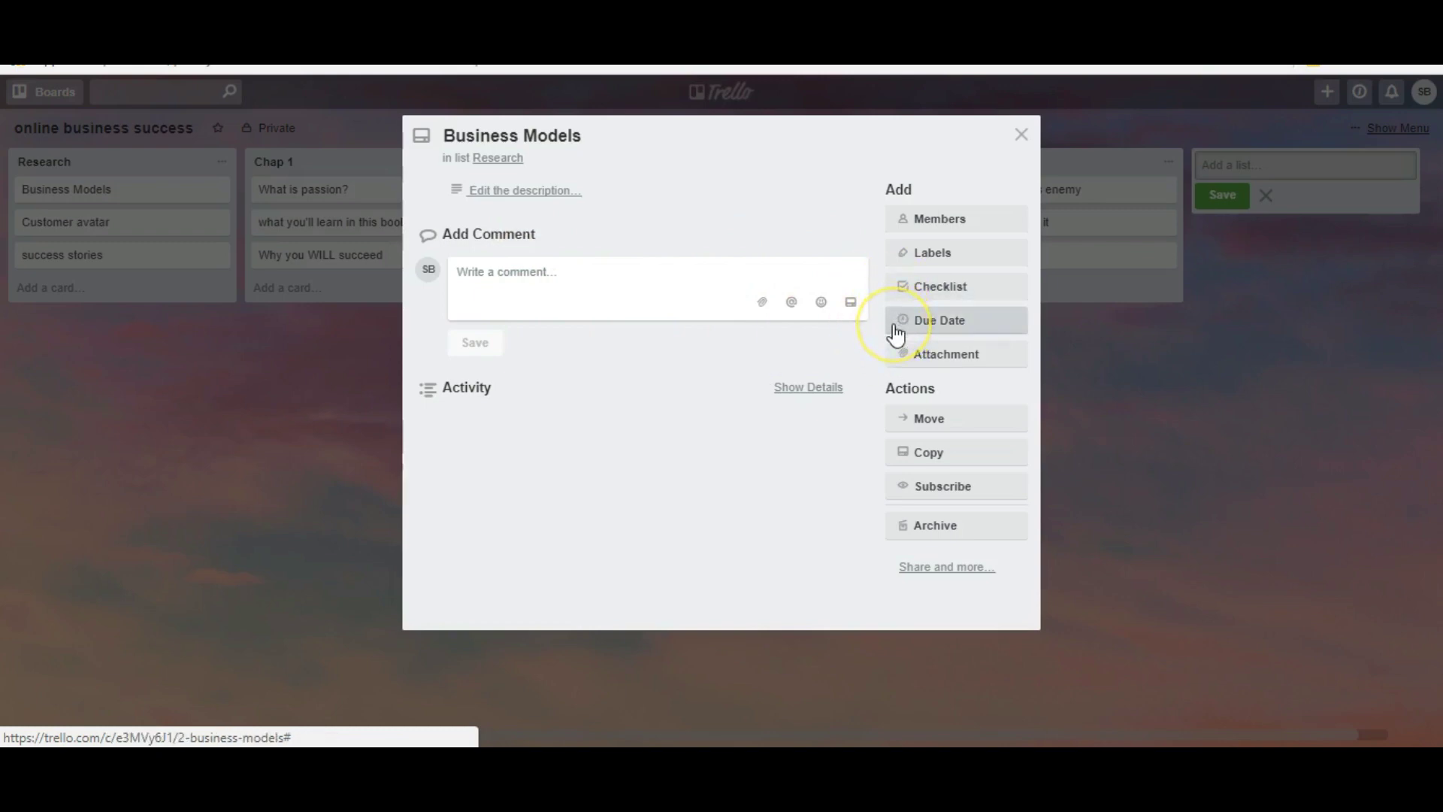
click(888, 366)
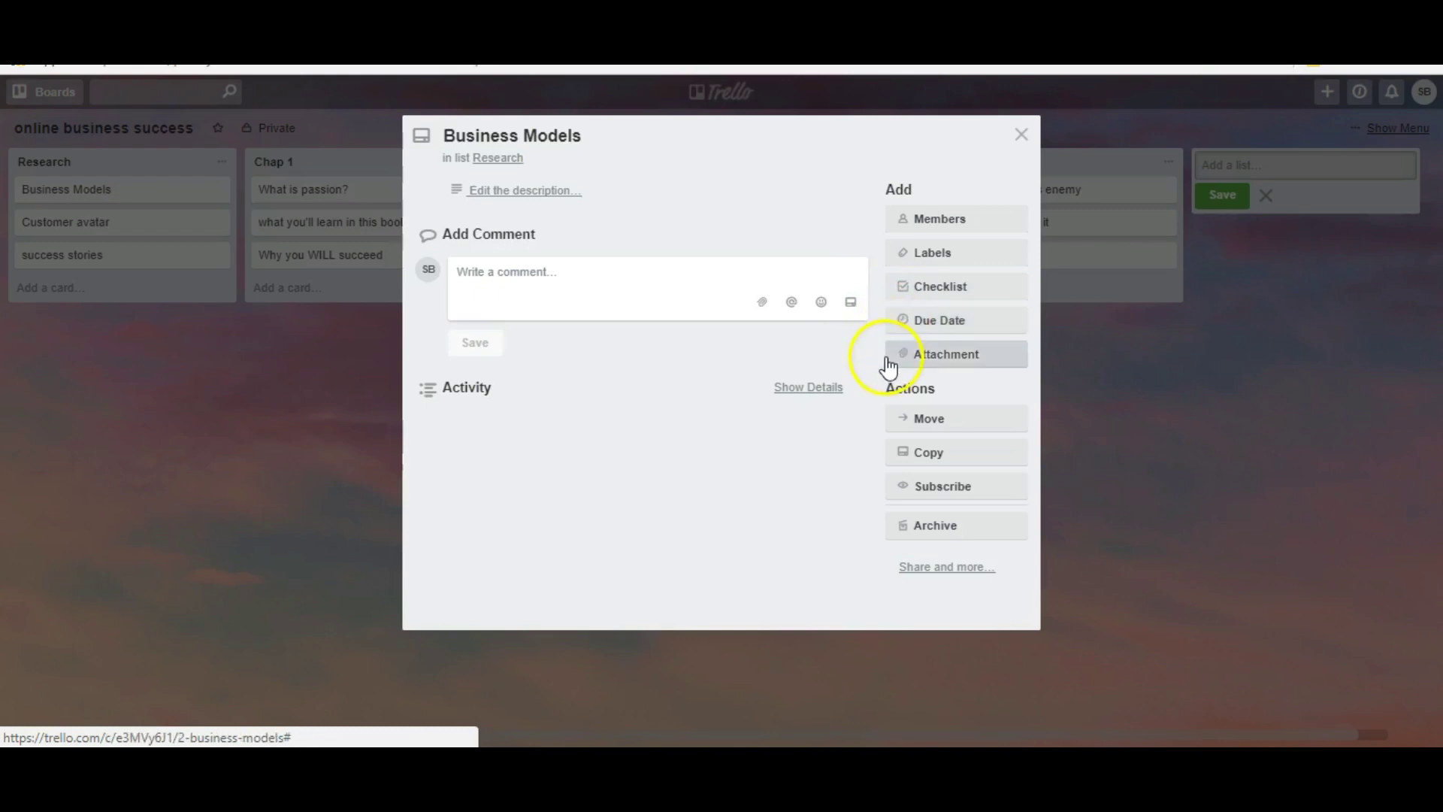
click(916, 365)
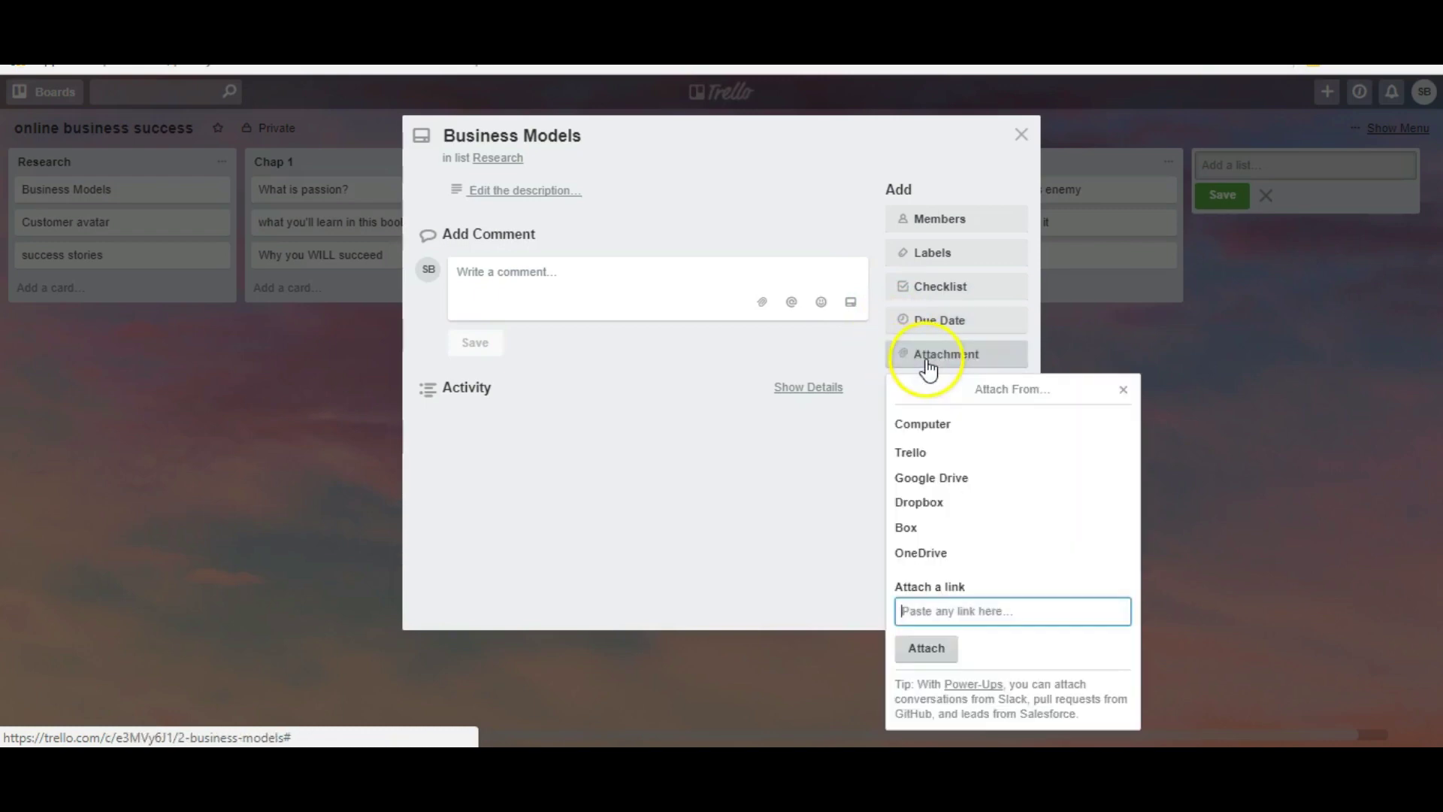
click(908, 262)
click(954, 496)
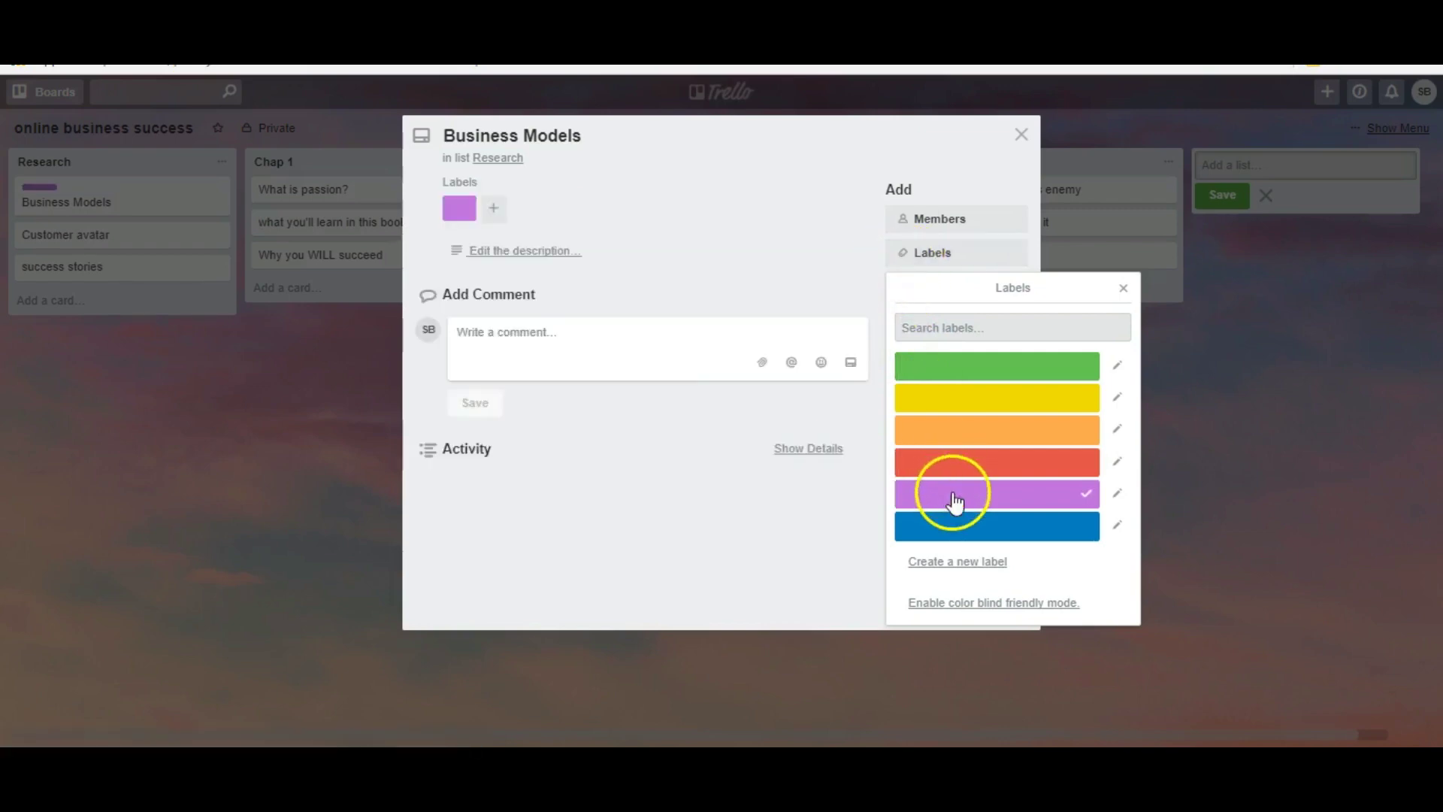
click(848, 505)
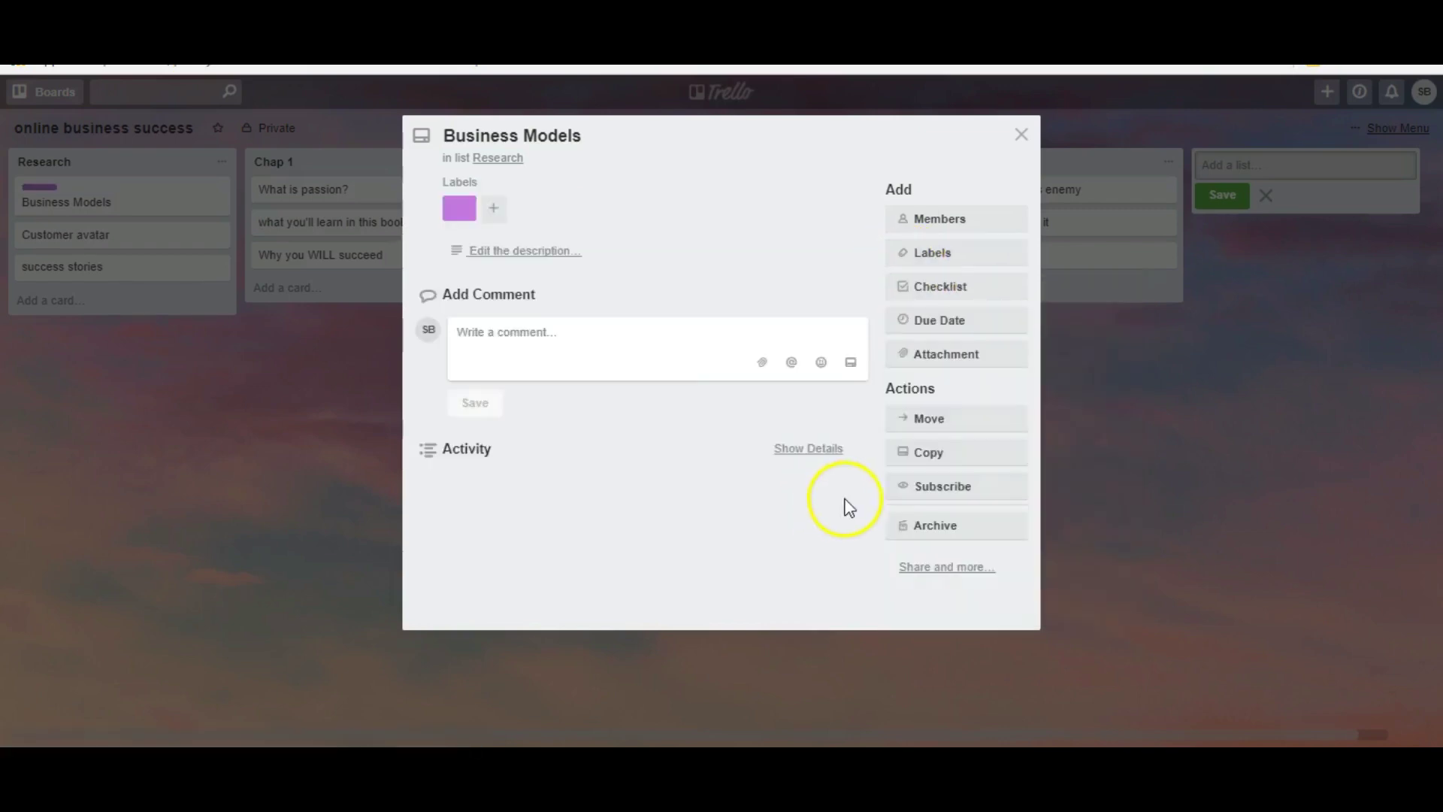
Move Business Models into the Conclusion list
click(932, 421)
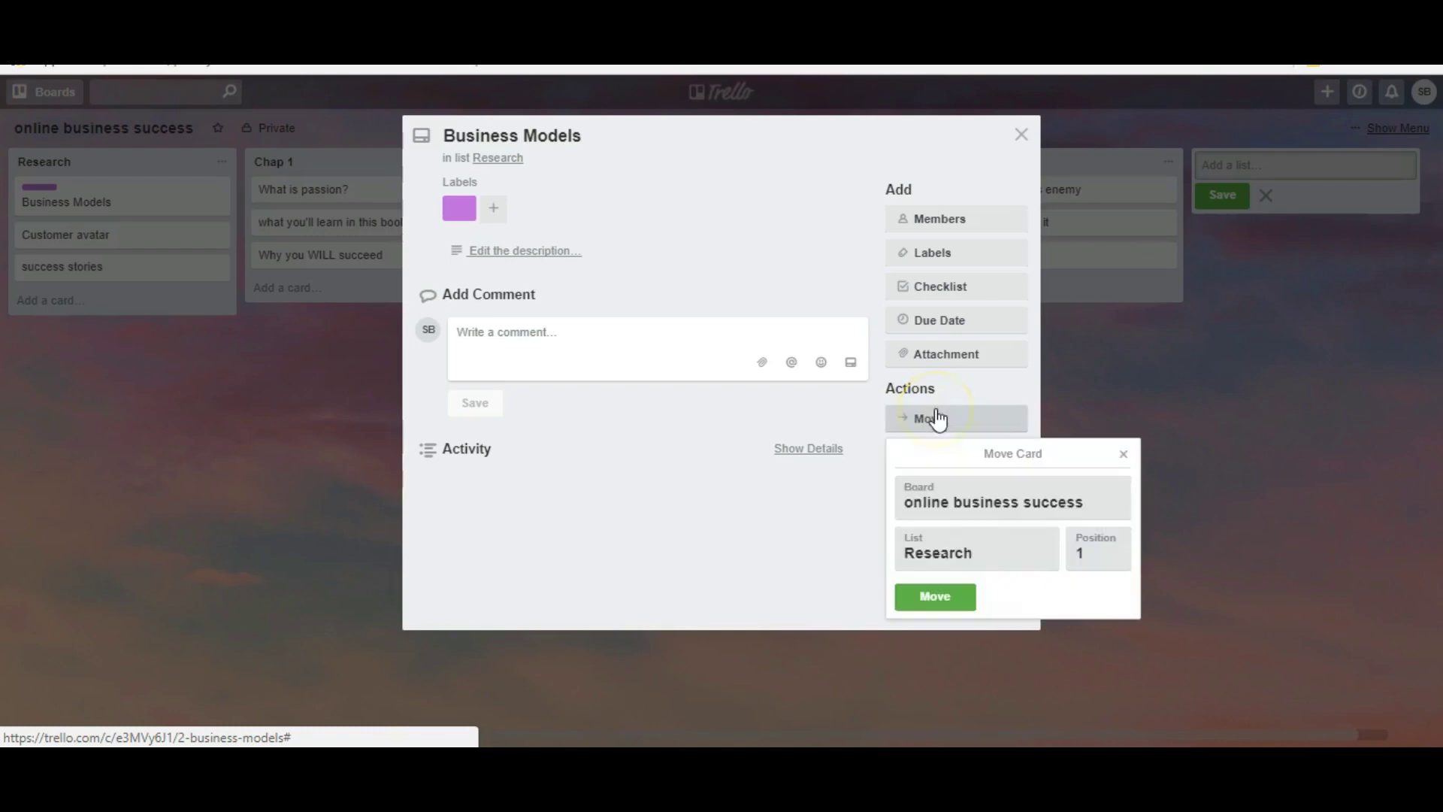
click(932, 554)
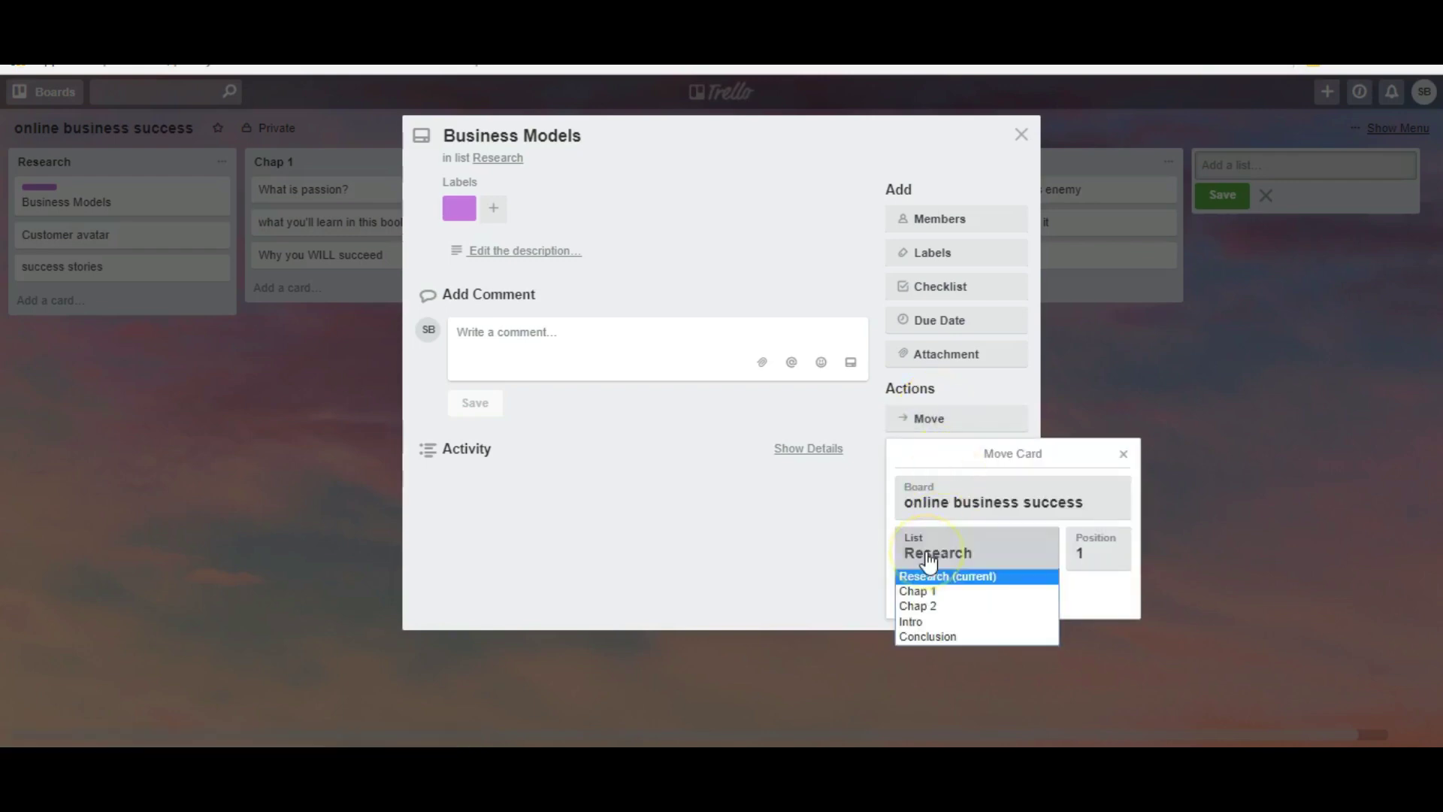
click(932, 635)
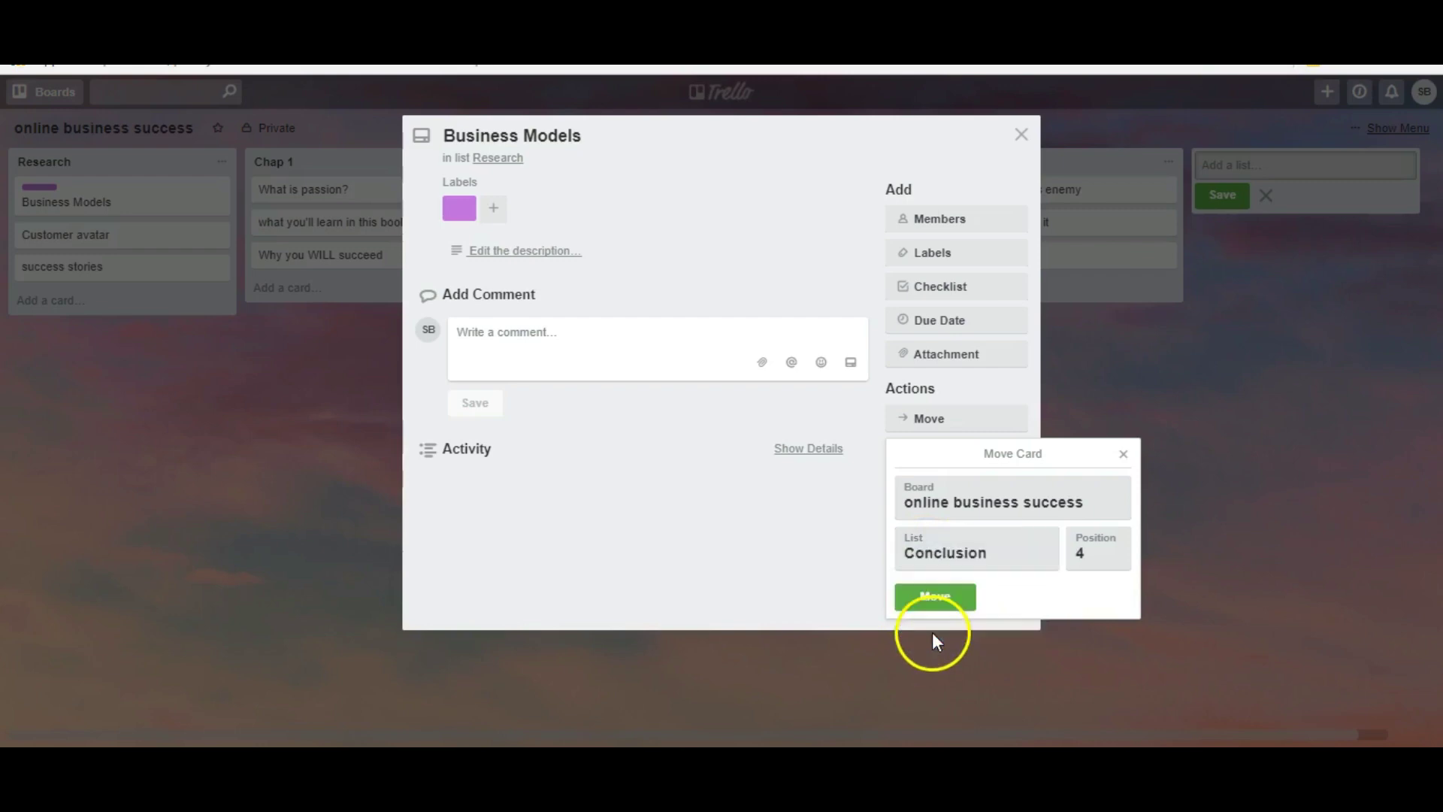
click(954, 597)
Copy Business Models onto the Welcome Board and return to the board
click(926, 455)
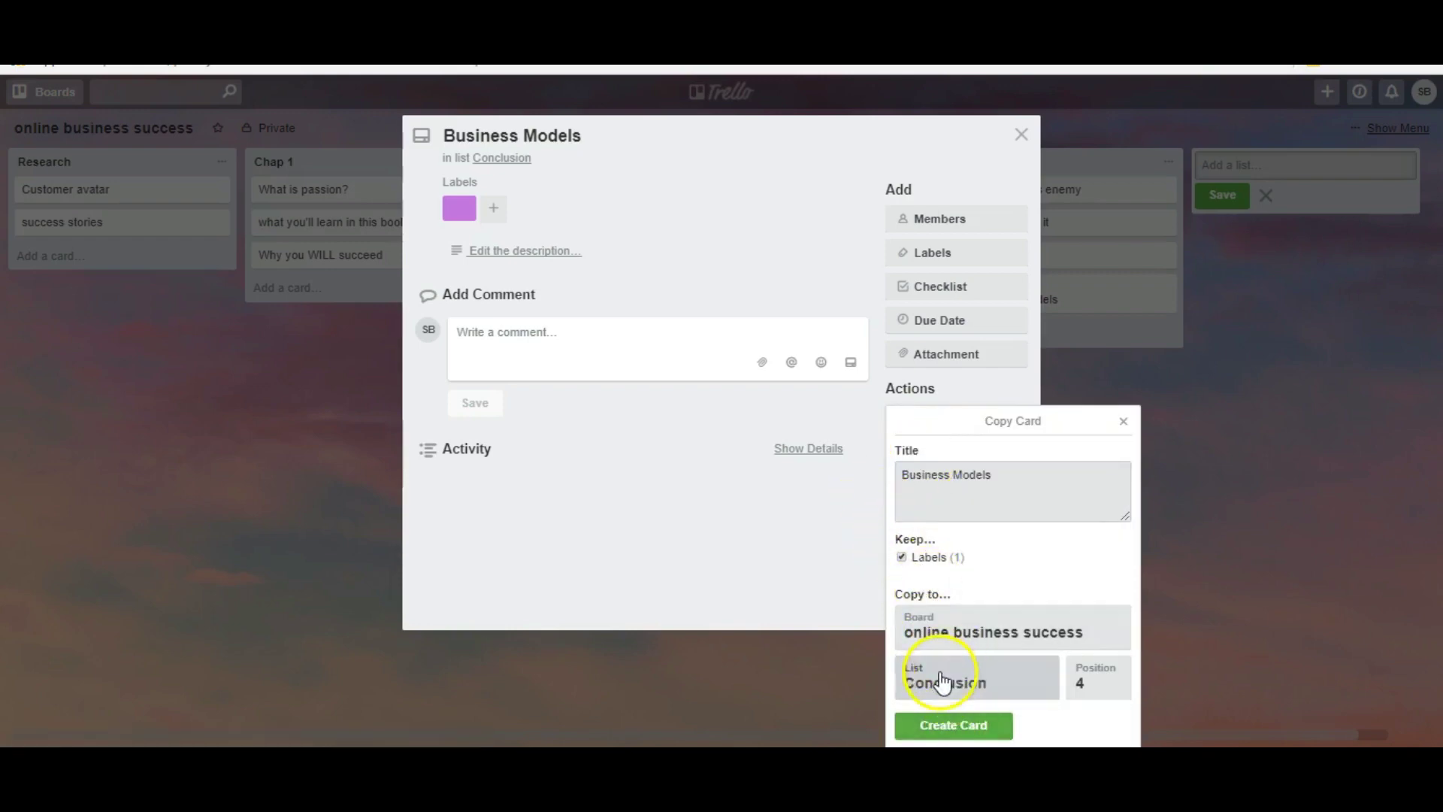
click(944, 639)
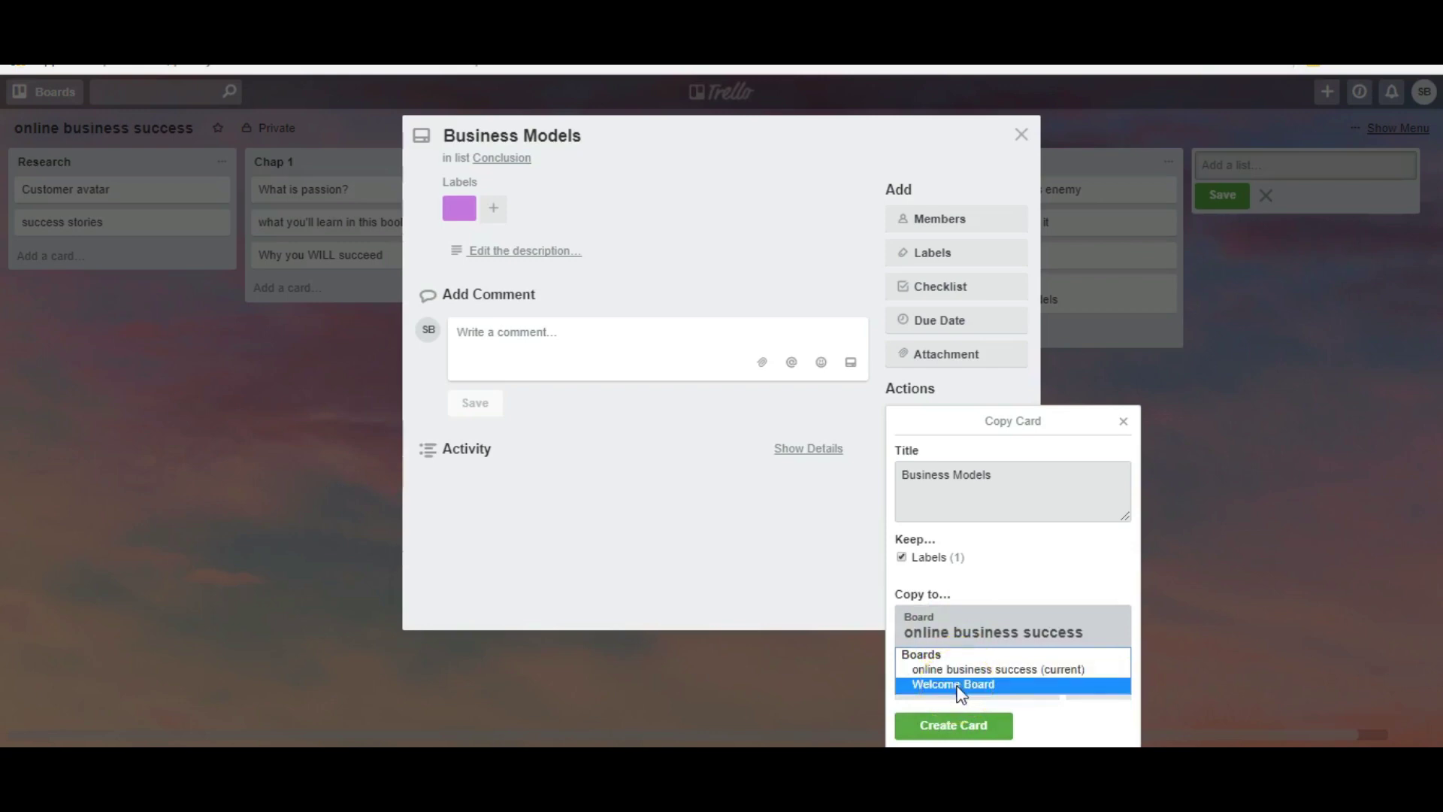
click(957, 685)
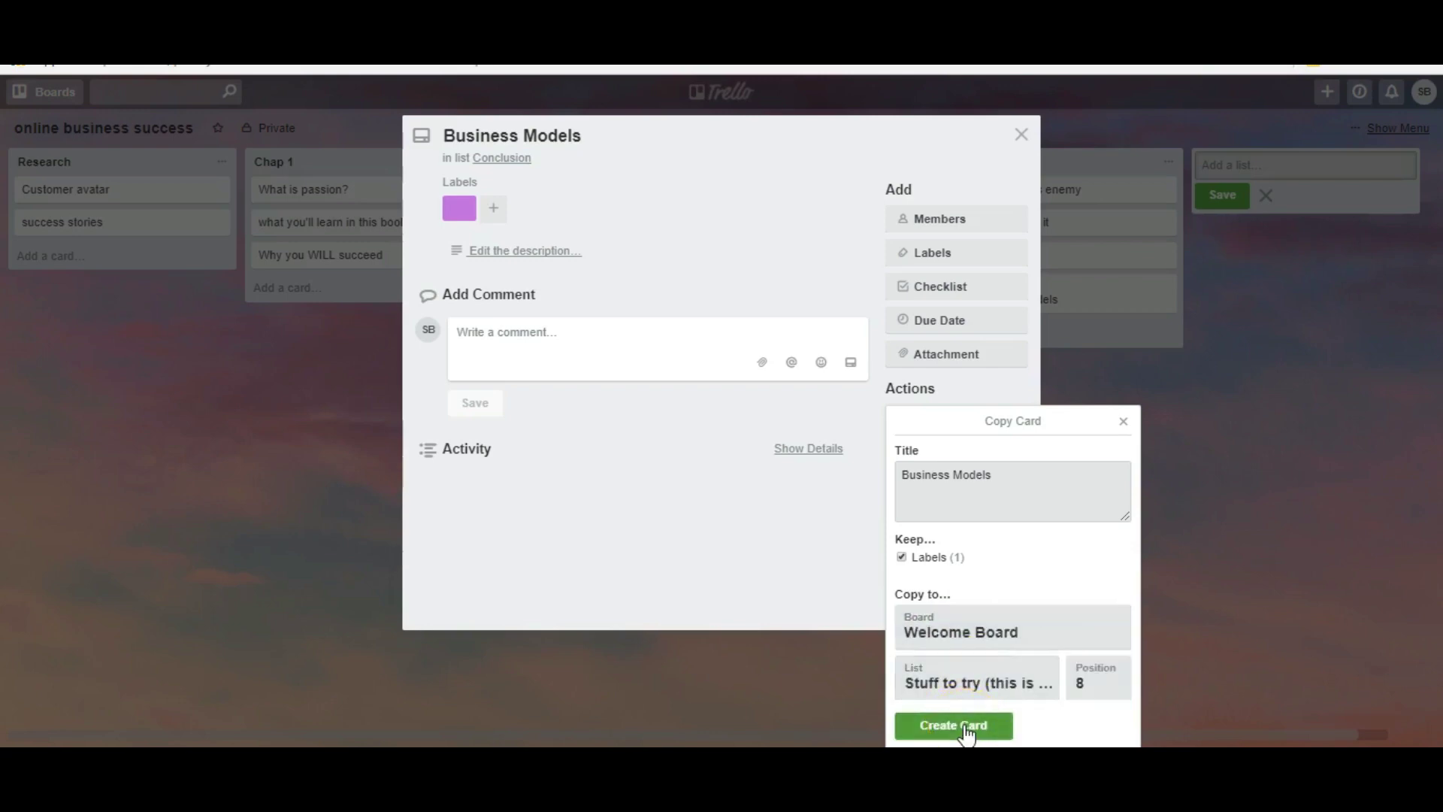
click(953, 725)
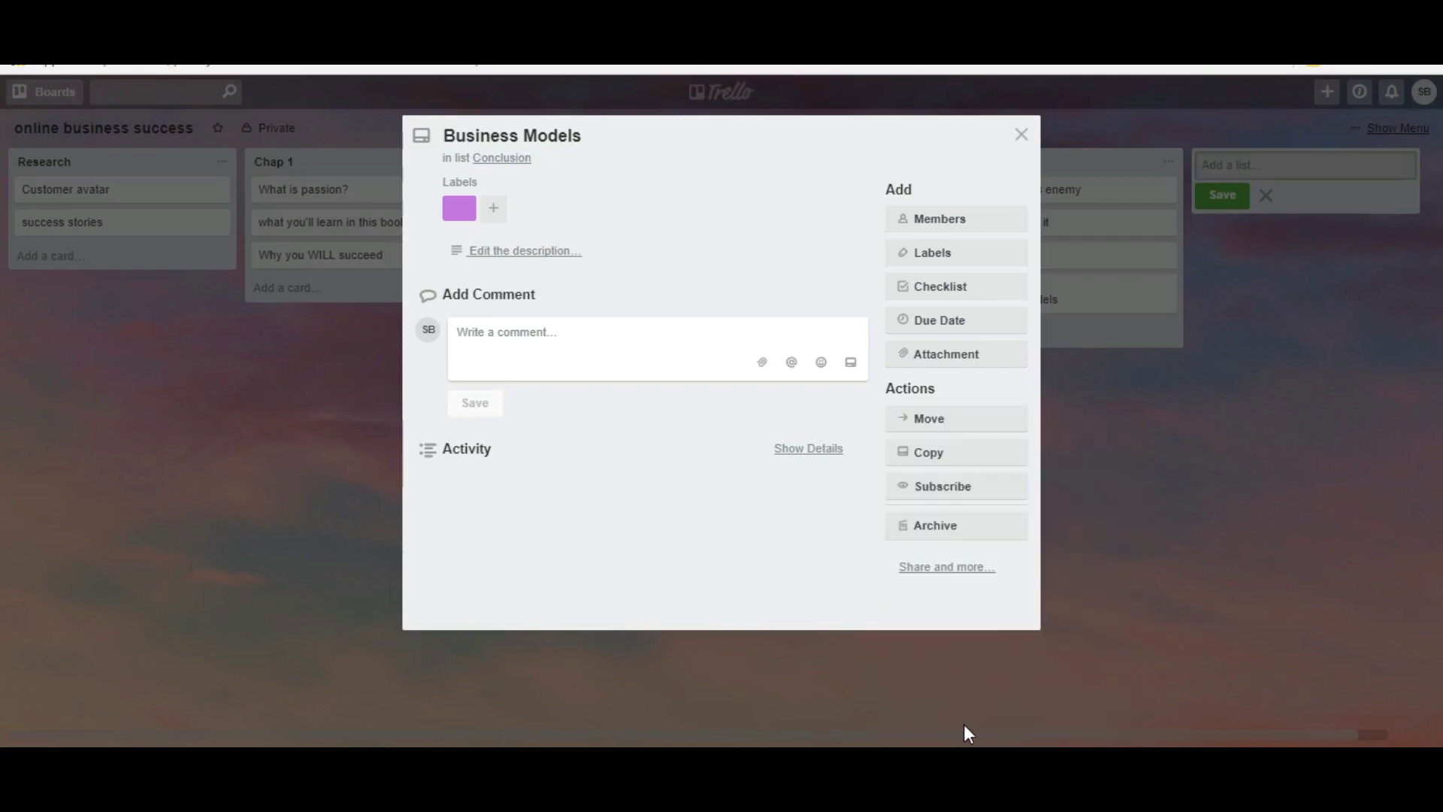
click(112, 252)
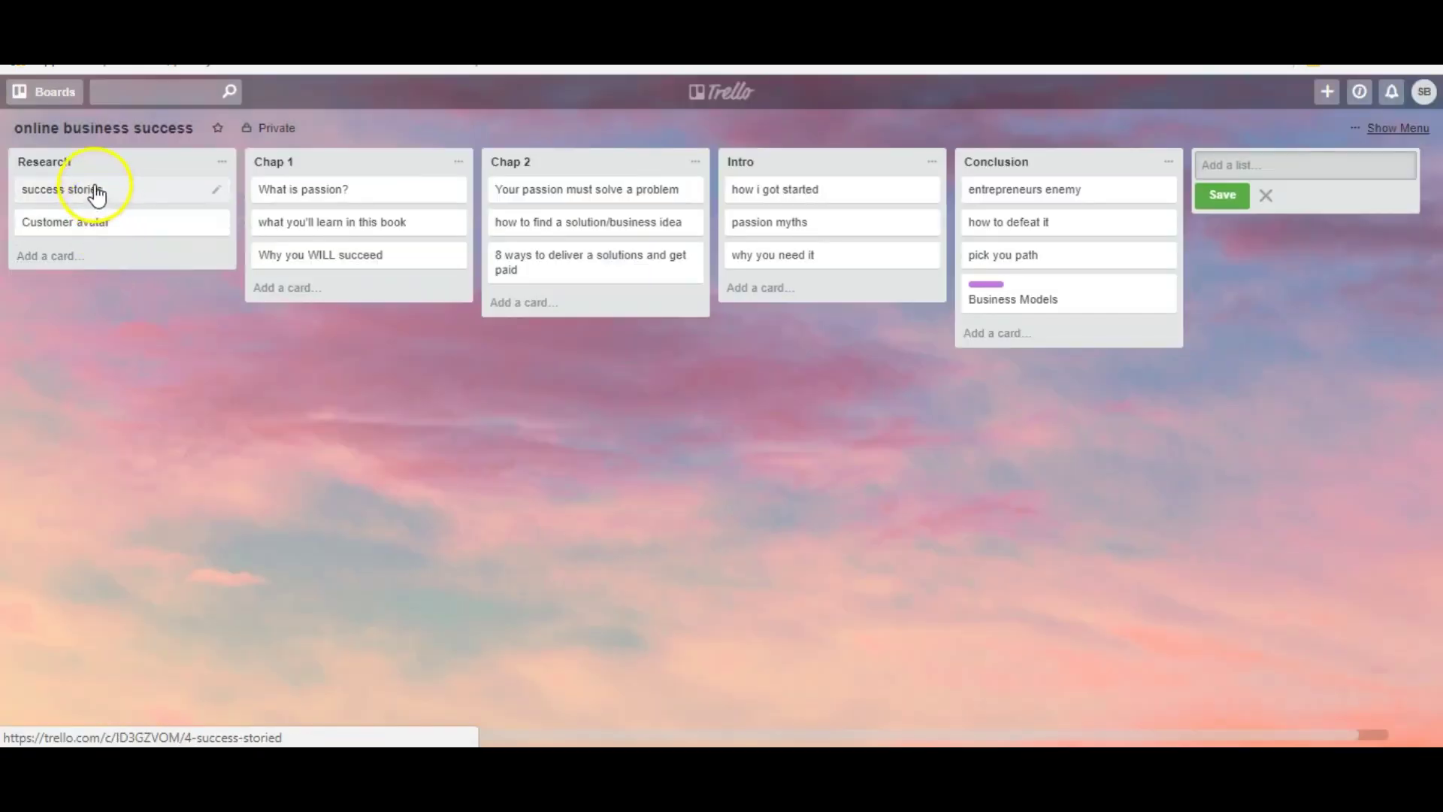
Put success stories atop Research, Intro after Research, and two Chap 2 cards into Intro and Chap 1
mouse_move(98, 198)
mouse_down()
mouse_move(316, 215)
mouse_move(98, 173)
mouse_up()
drag(796, 165, 329, 167)
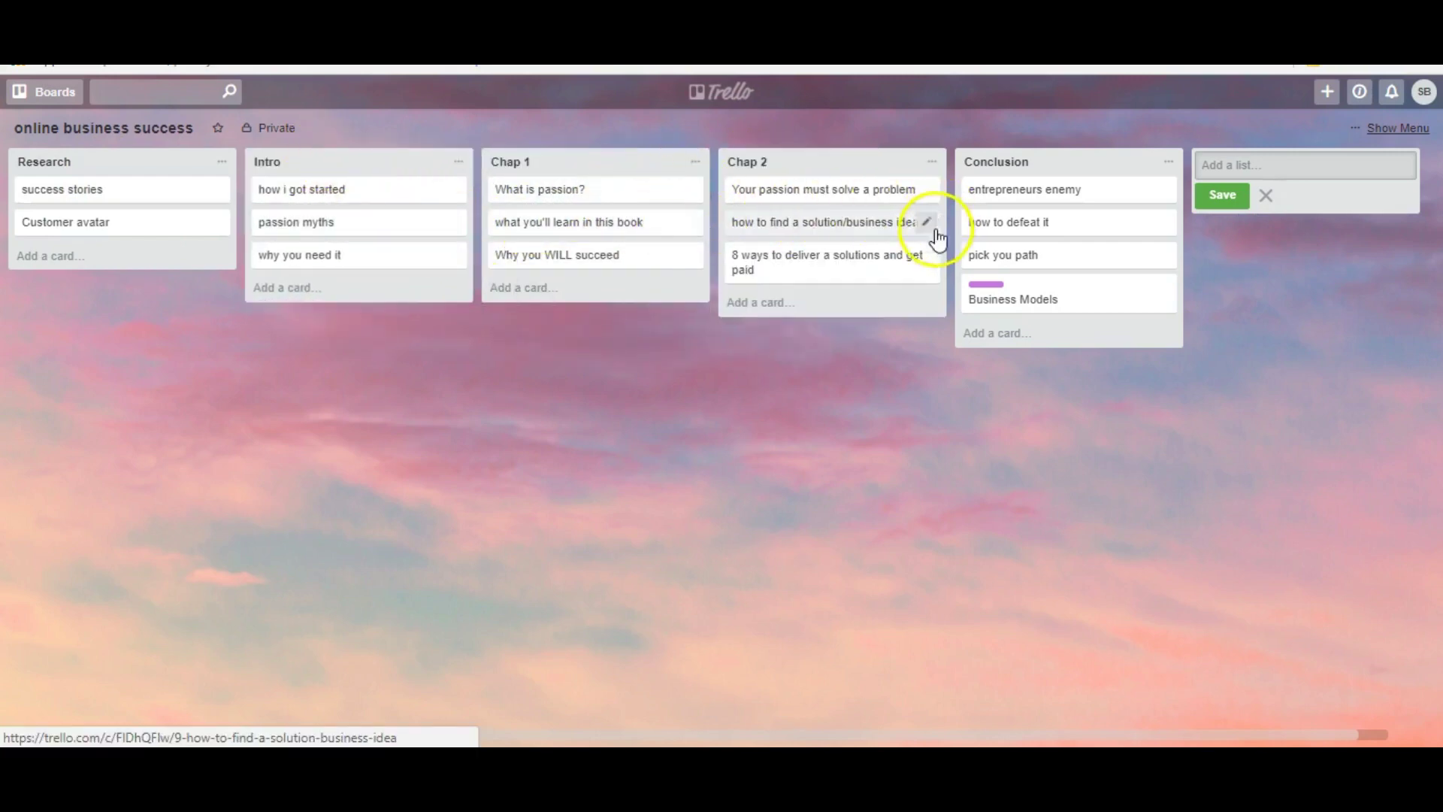
drag(825, 267, 379, 293)
drag(791, 233, 631, 306)
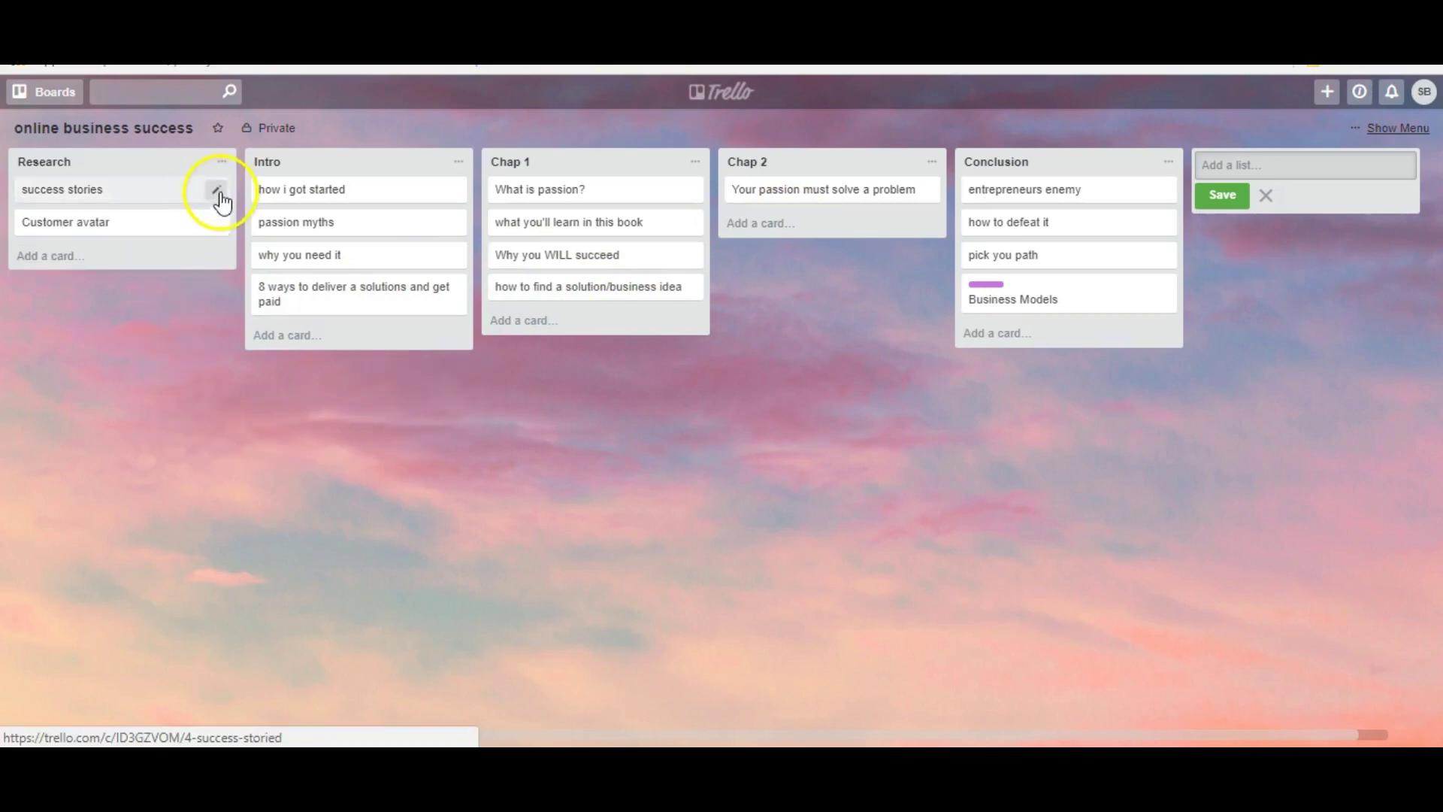
Give the success stories card a green label
click(217, 197)
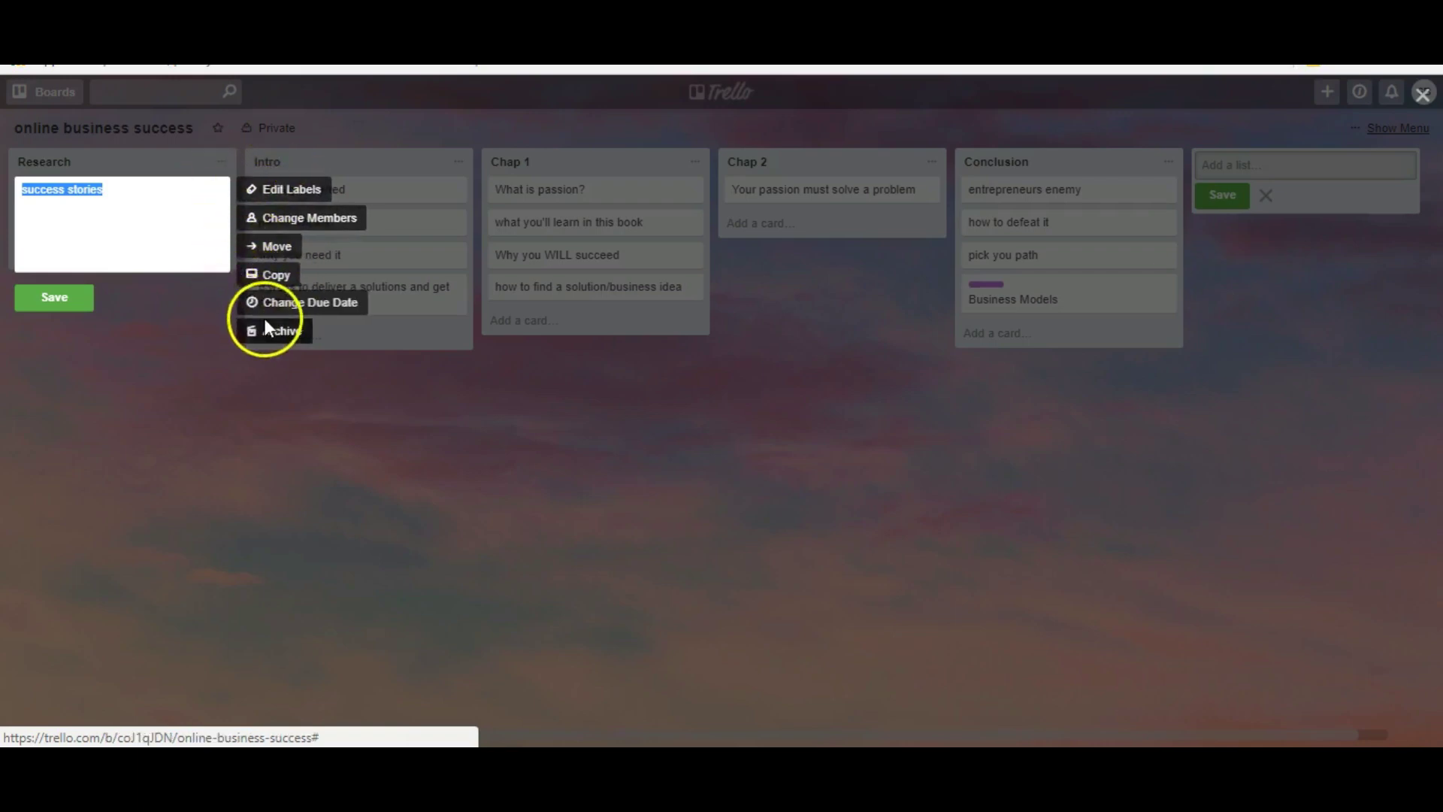
click(272, 191)
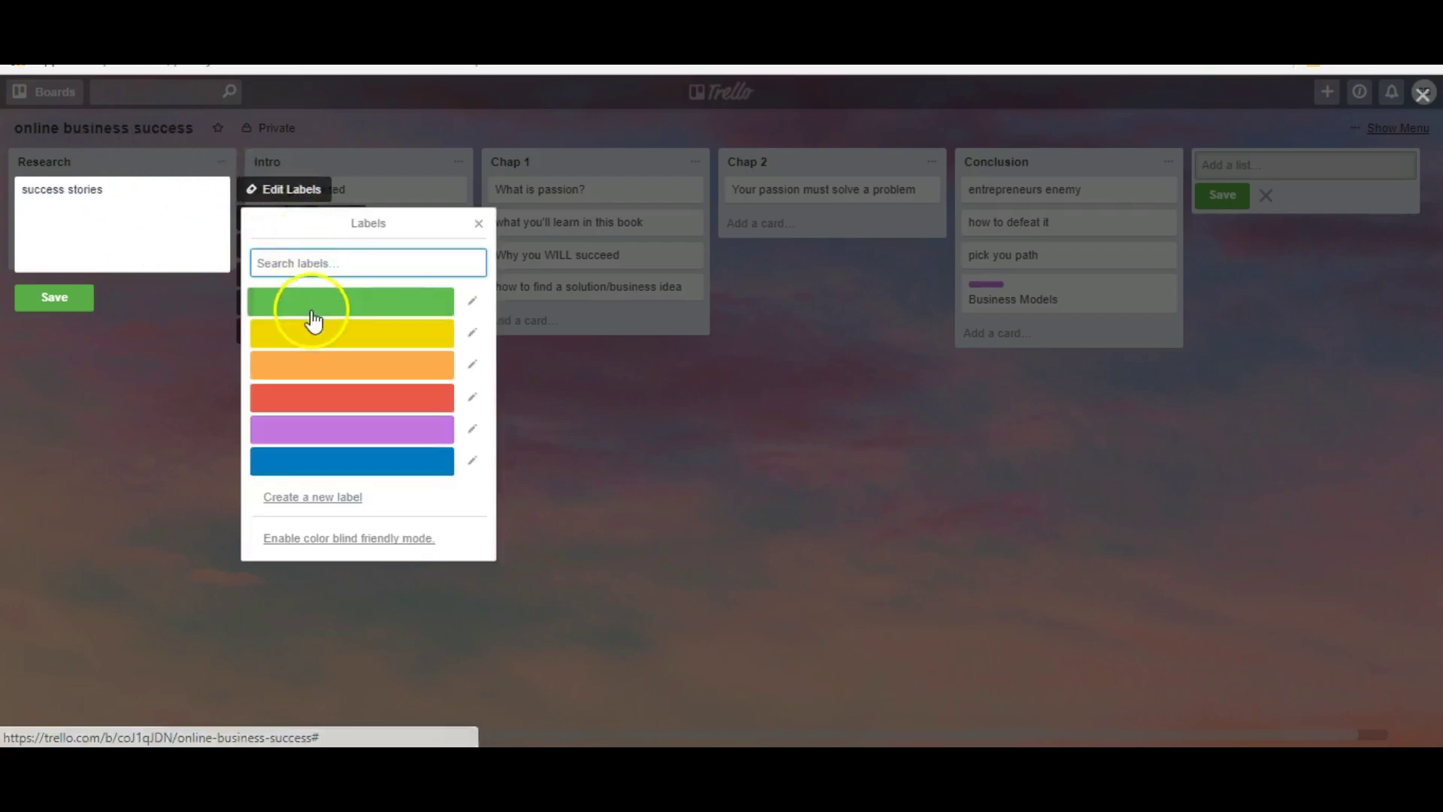
click(314, 319)
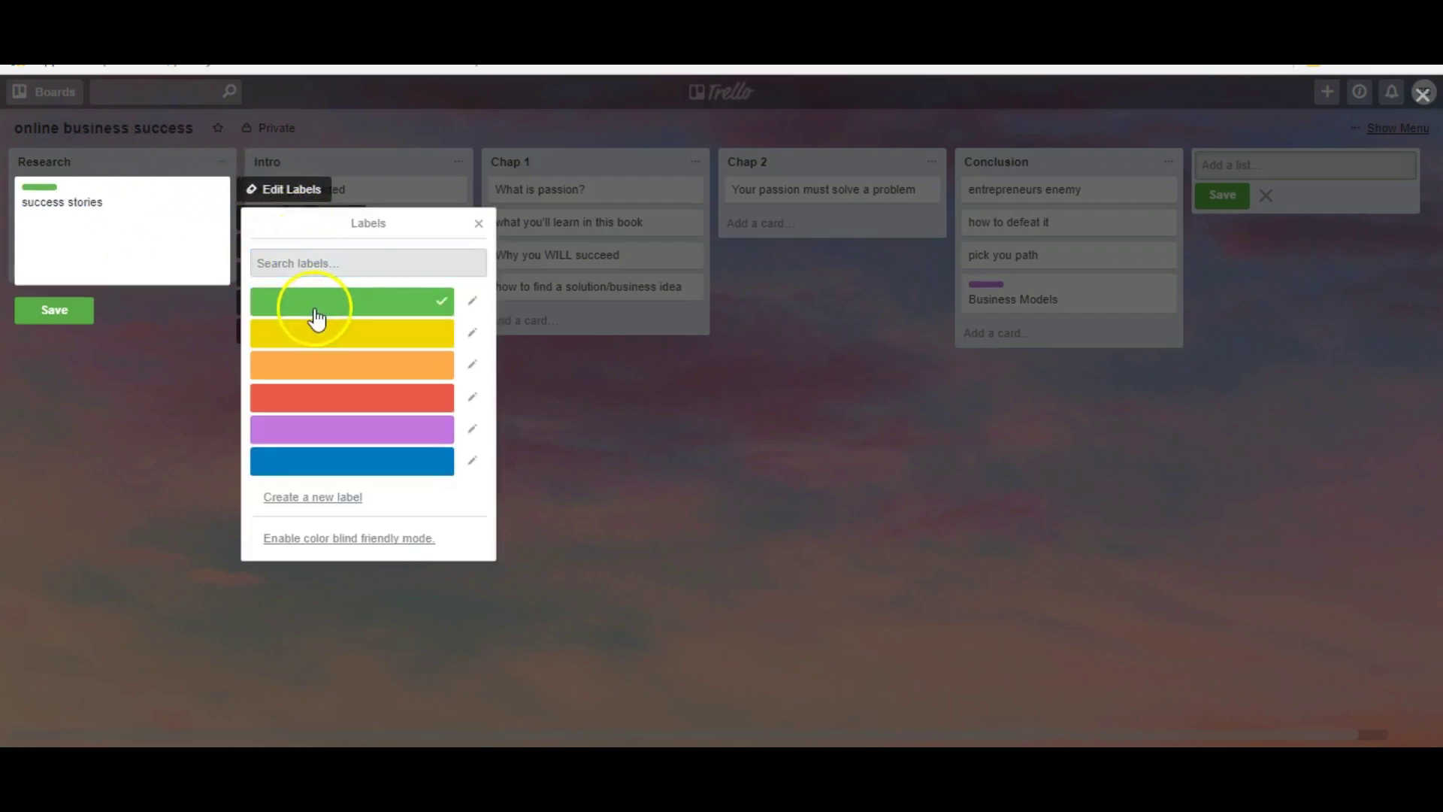
click(80, 319)
Move the Customer avatar card to the bottom of the Conclusion list
click(219, 235)
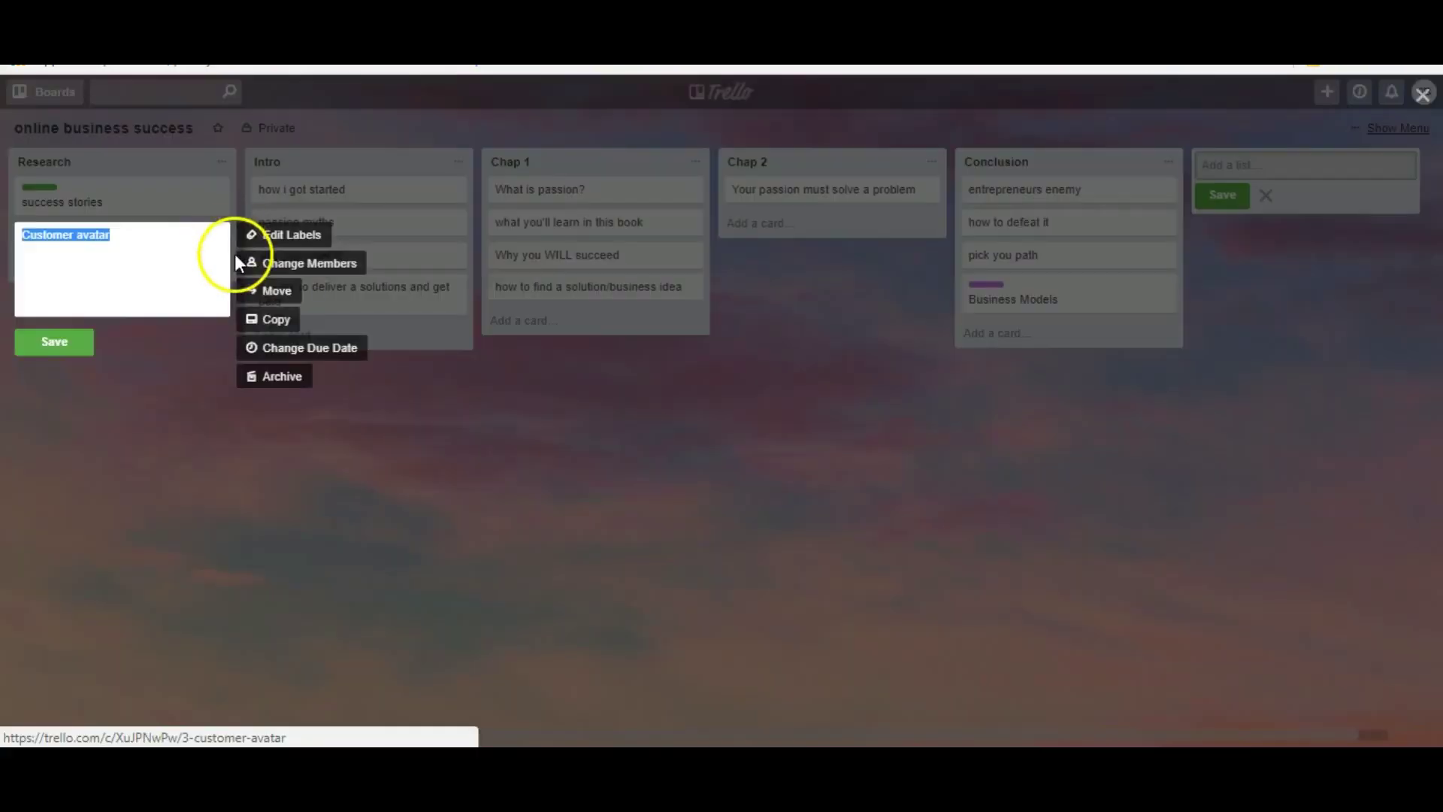
click(272, 290)
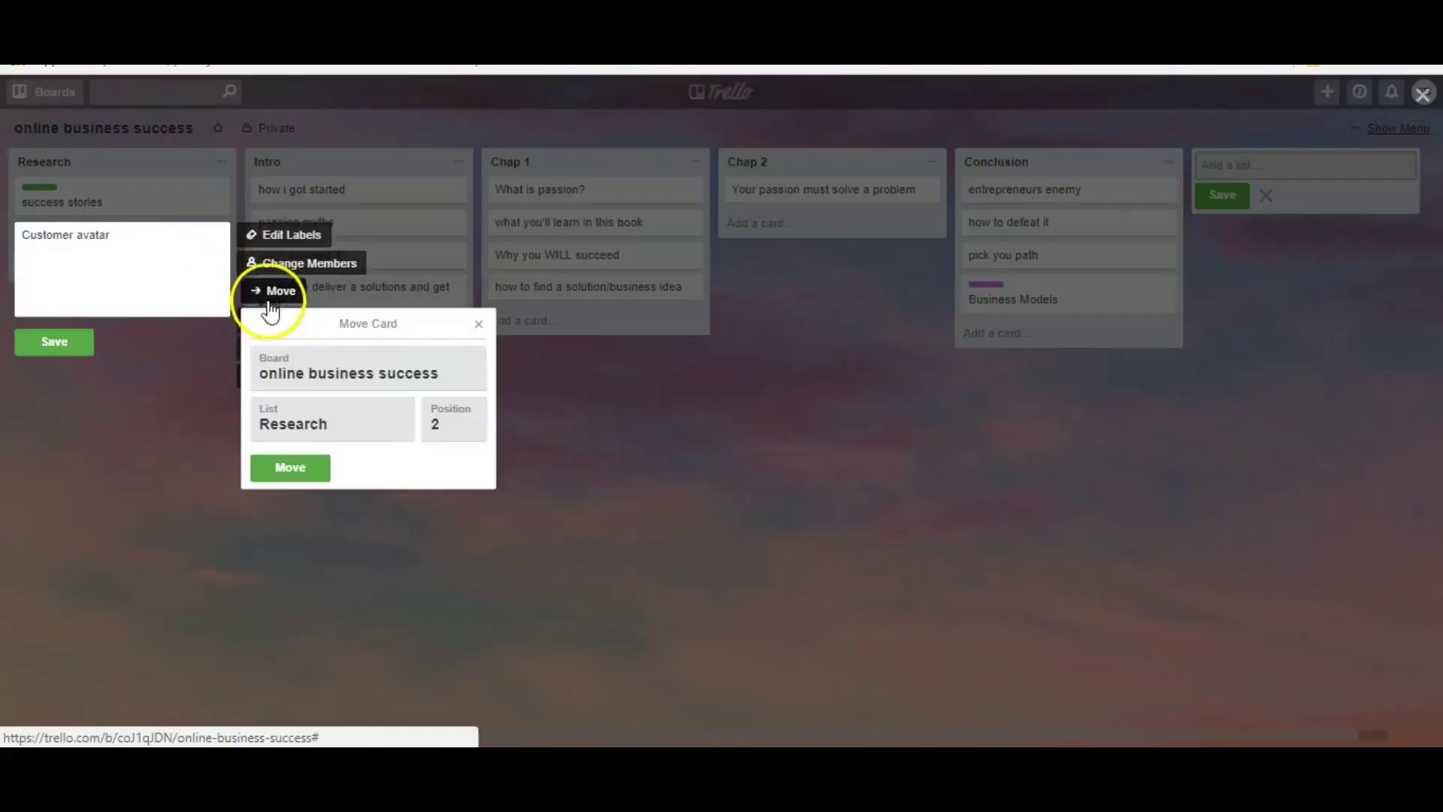
click(284, 430)
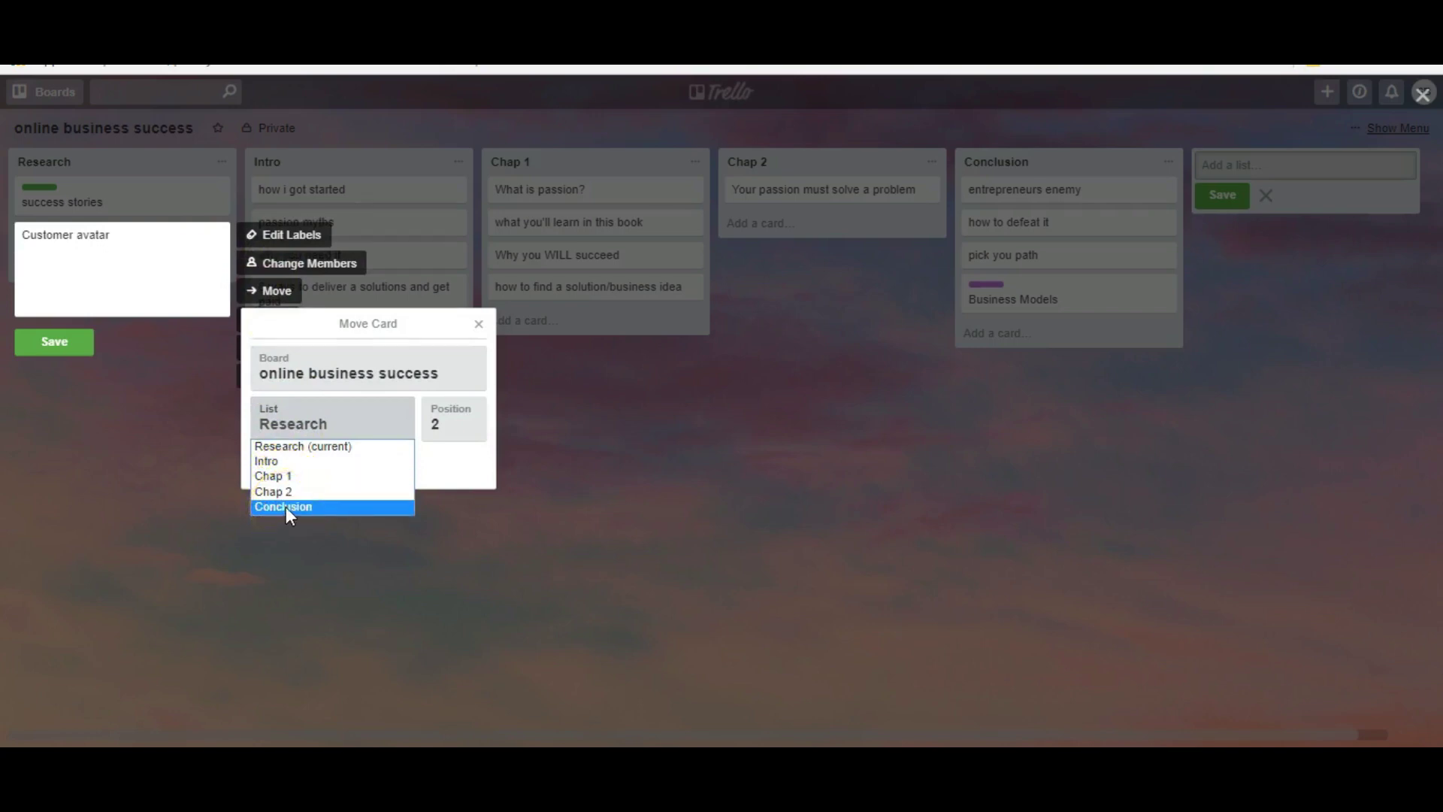
click(286, 507)
click(287, 472)
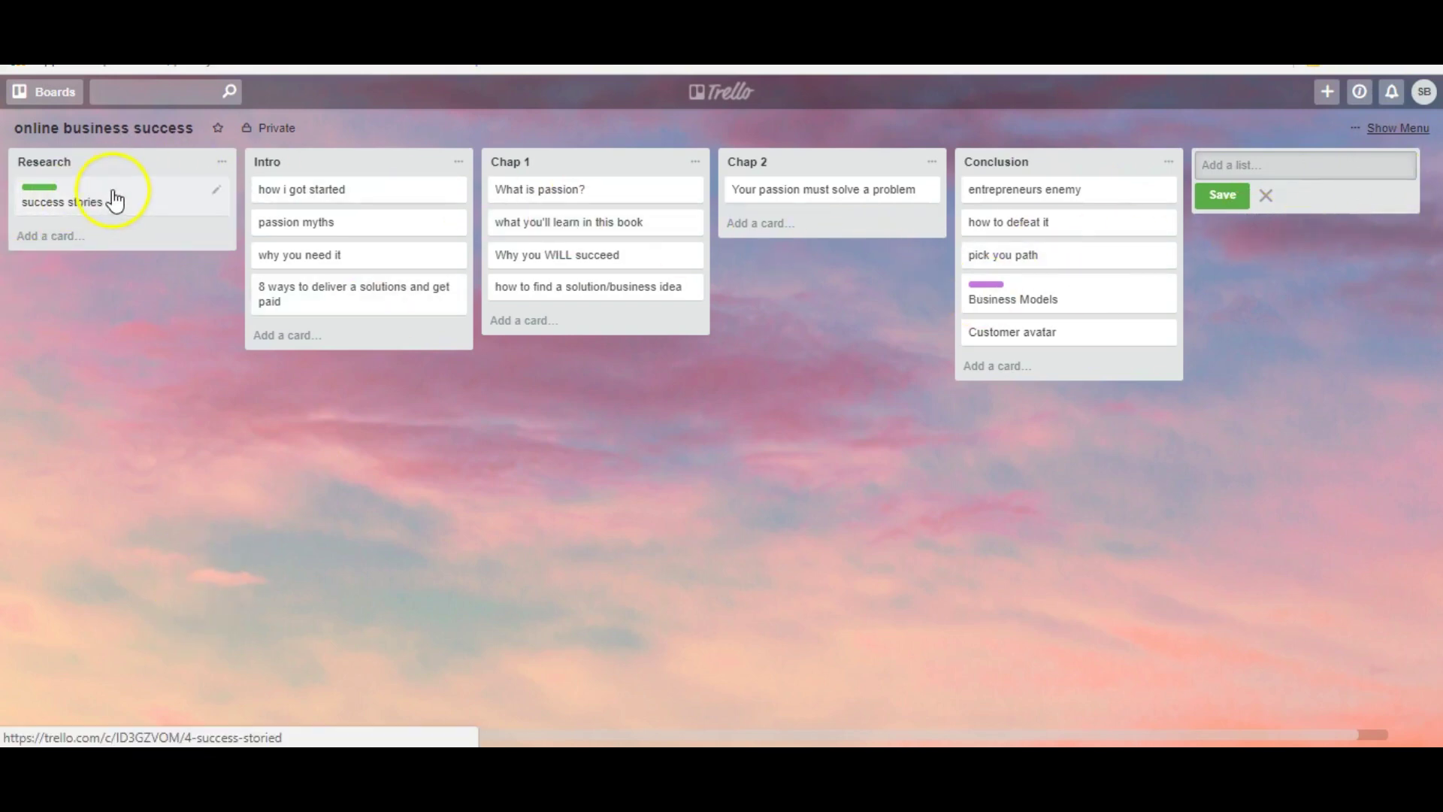
click(219, 193)
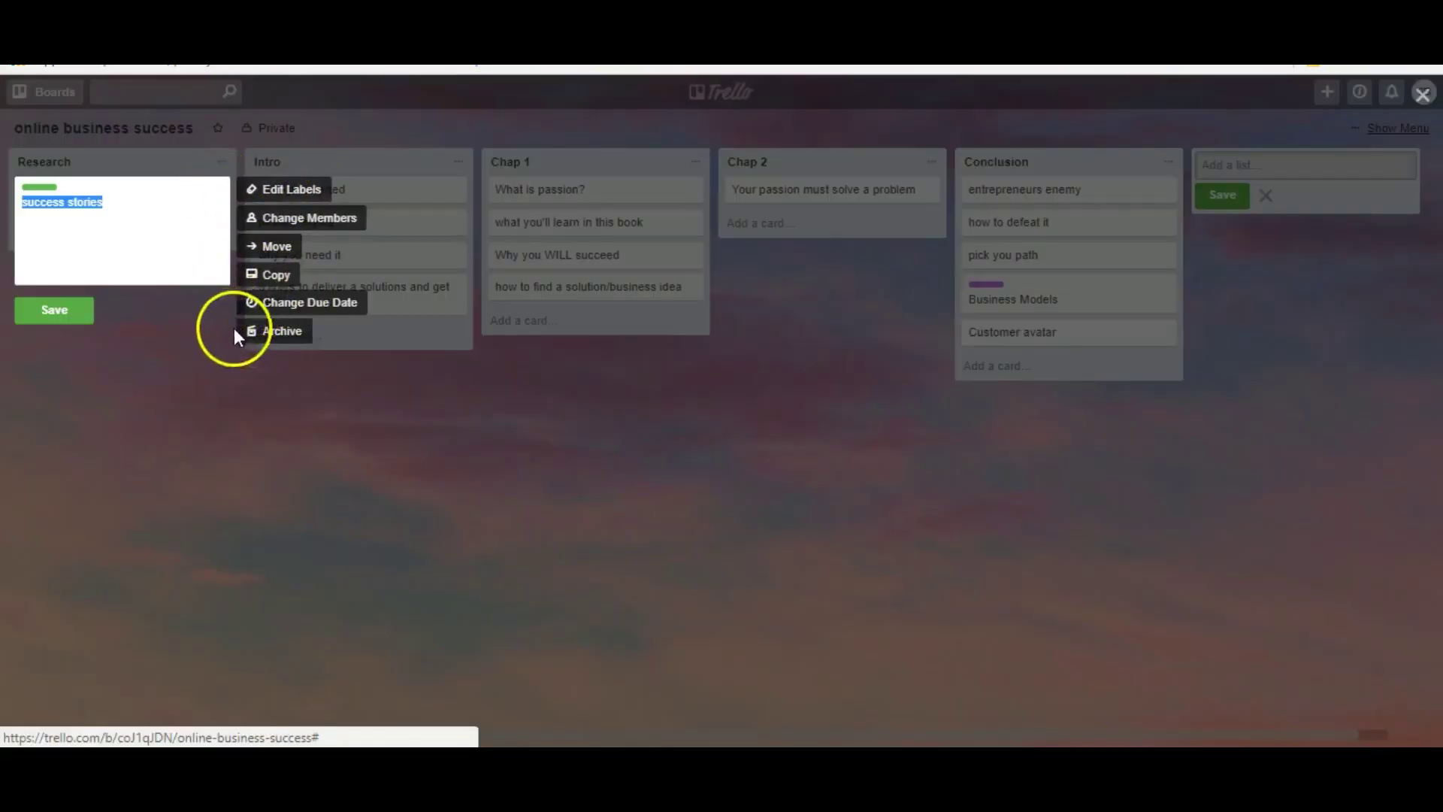
Archive the success stories card, then view the board menu's More options and close it
click(276, 338)
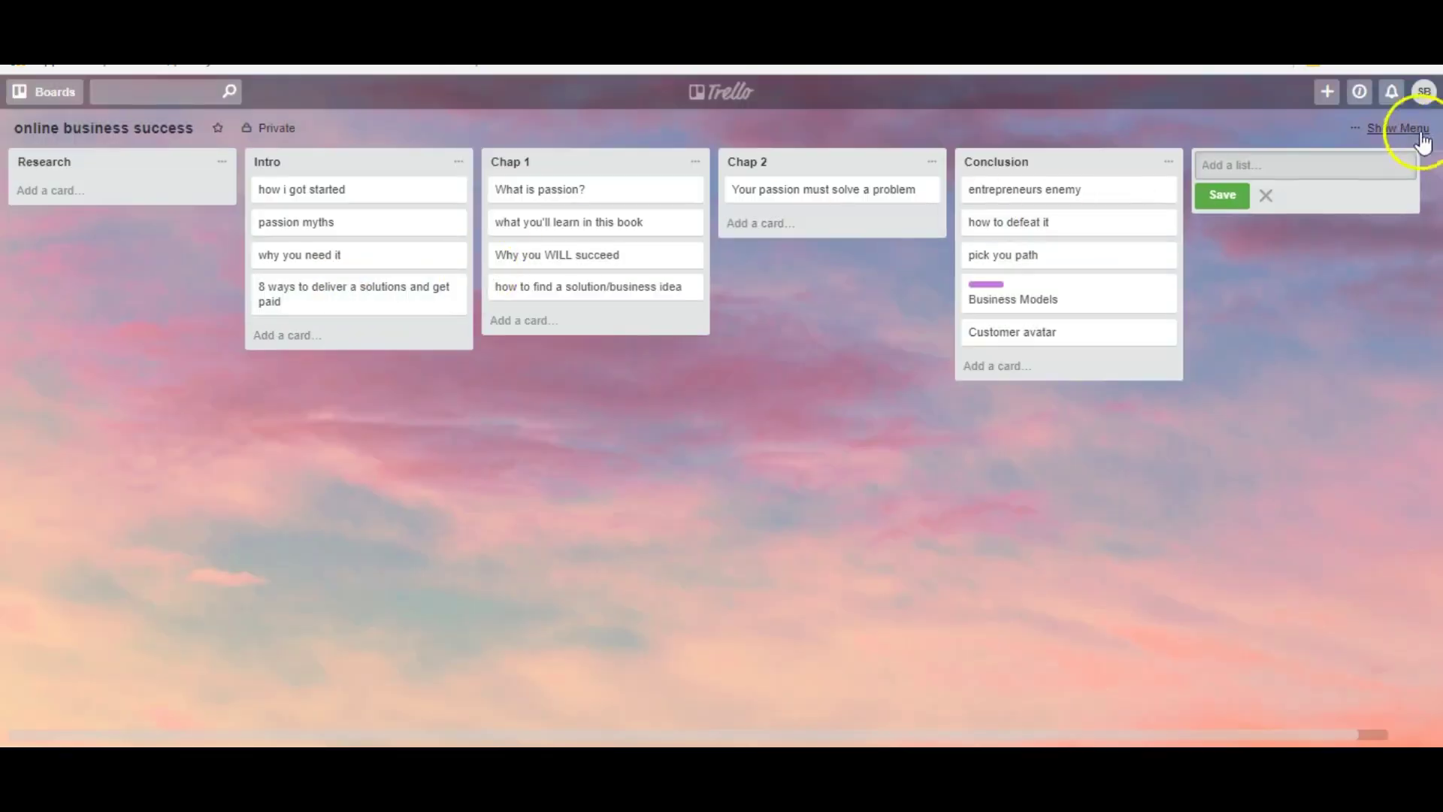
click(1398, 129)
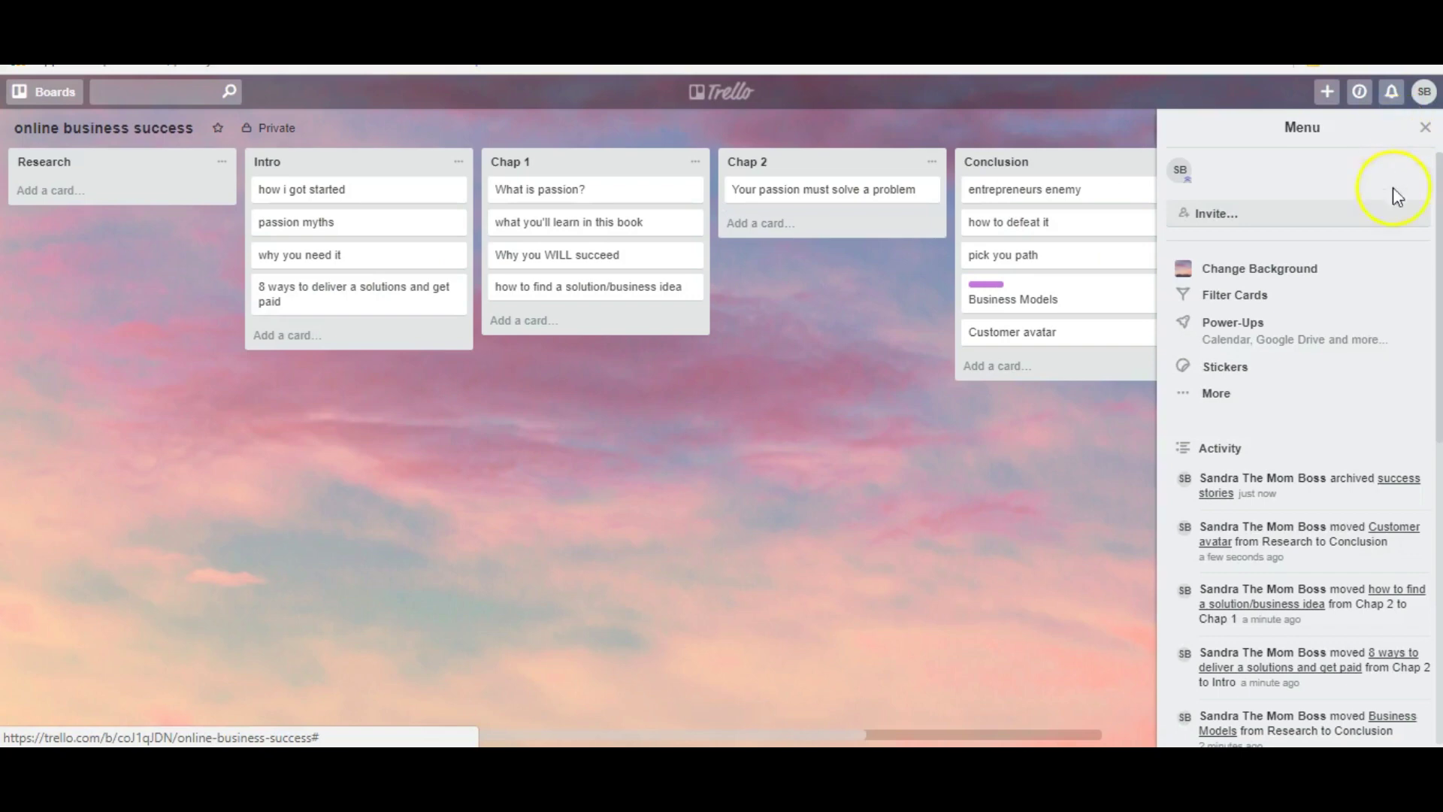
click(1230, 396)
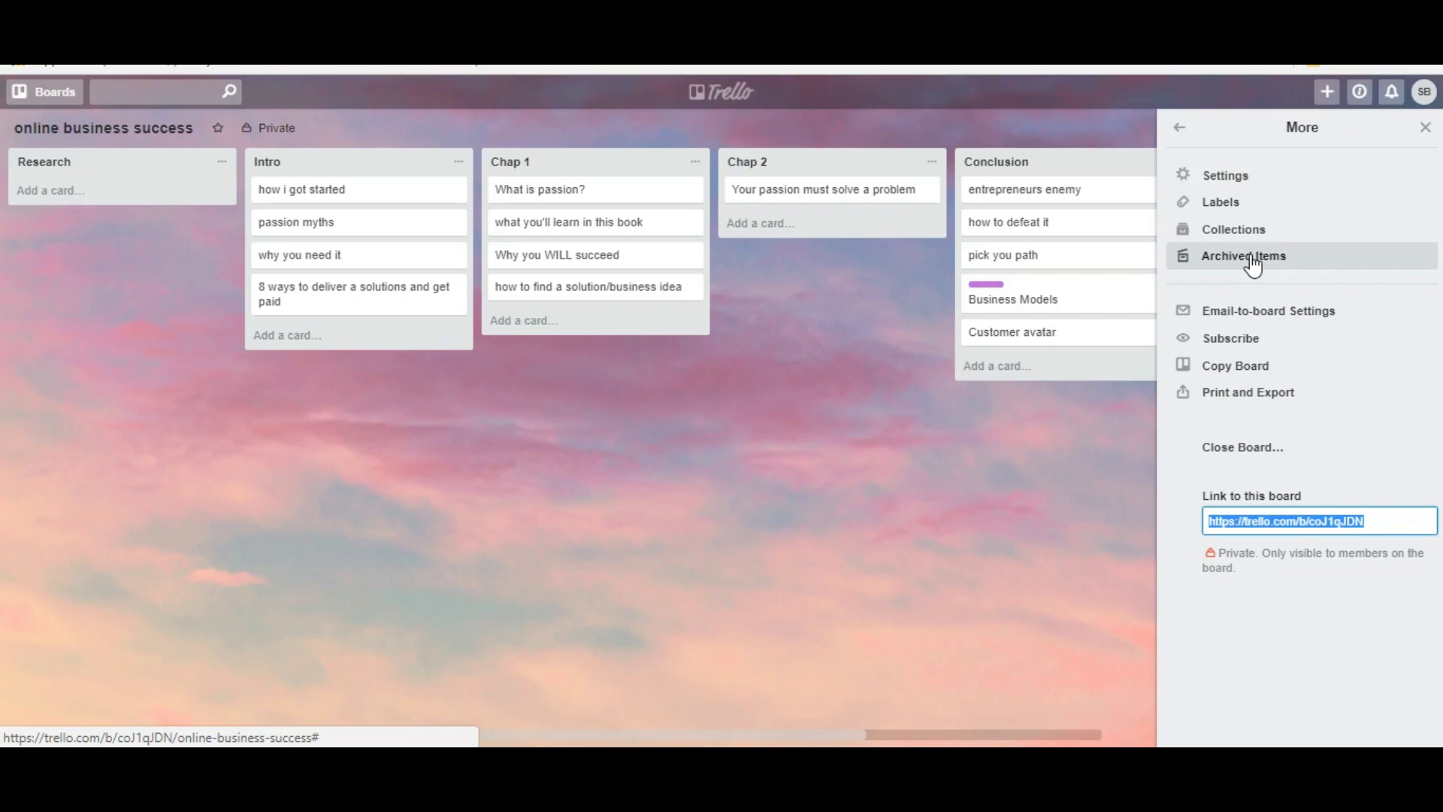
click(1423, 132)
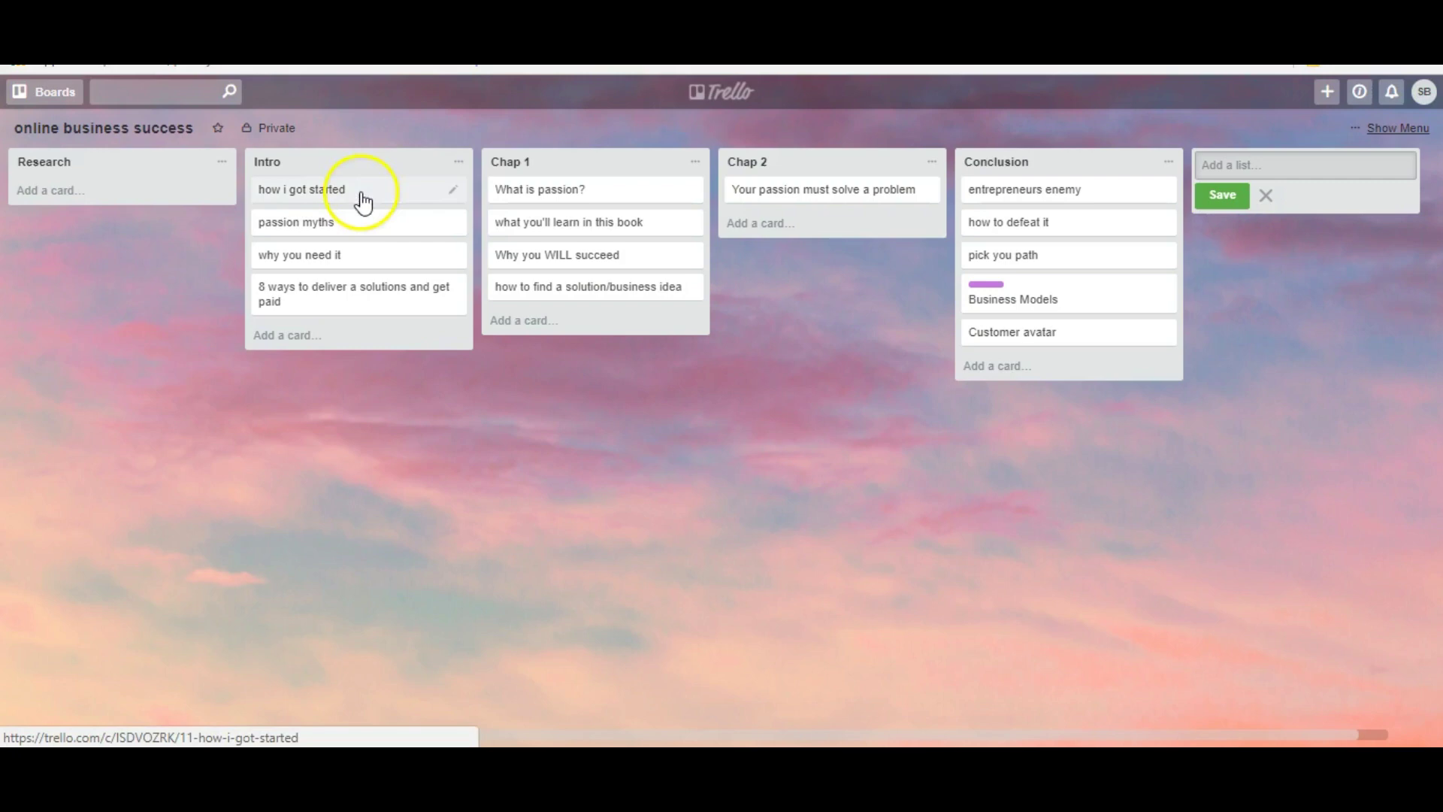
Drag 'how i got started' from Intro into Chap 1, just below 'What is passion?'
drag(363, 202, 554, 209)
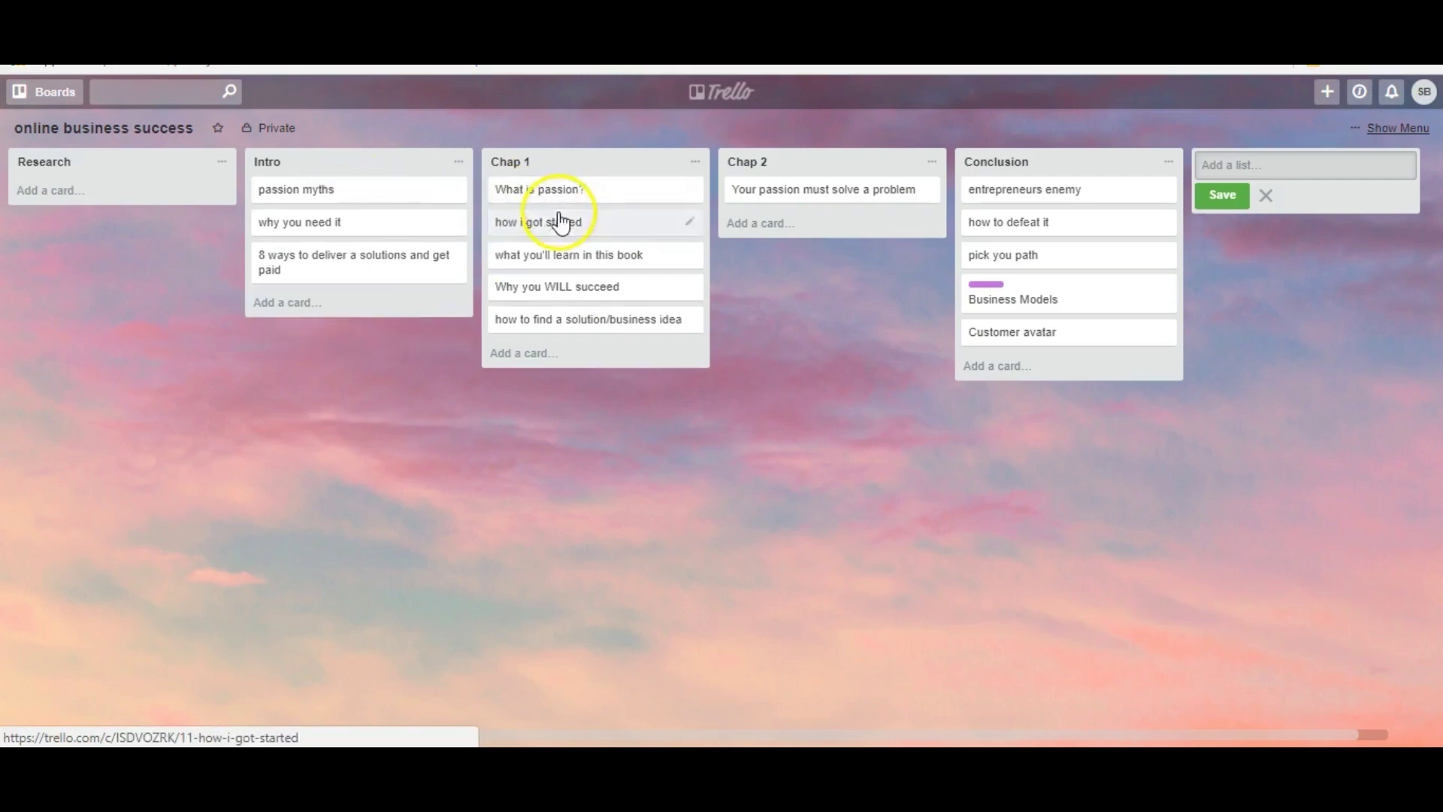